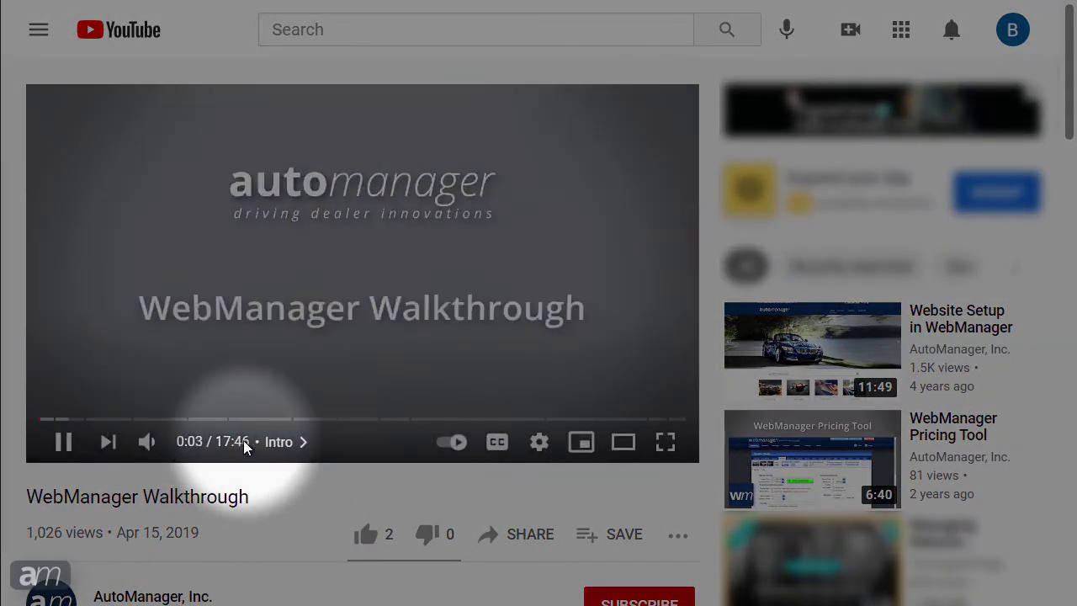
Jump the walkthrough video through Adding Inventory to the Inventory Sections chapter at 5:08
click(279, 442)
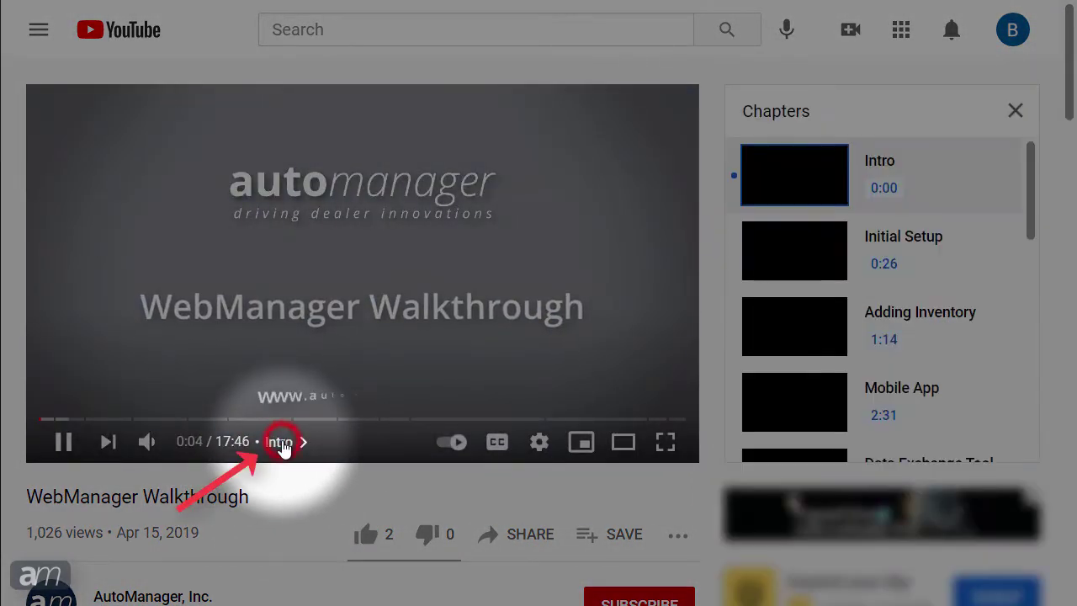
click(898, 313)
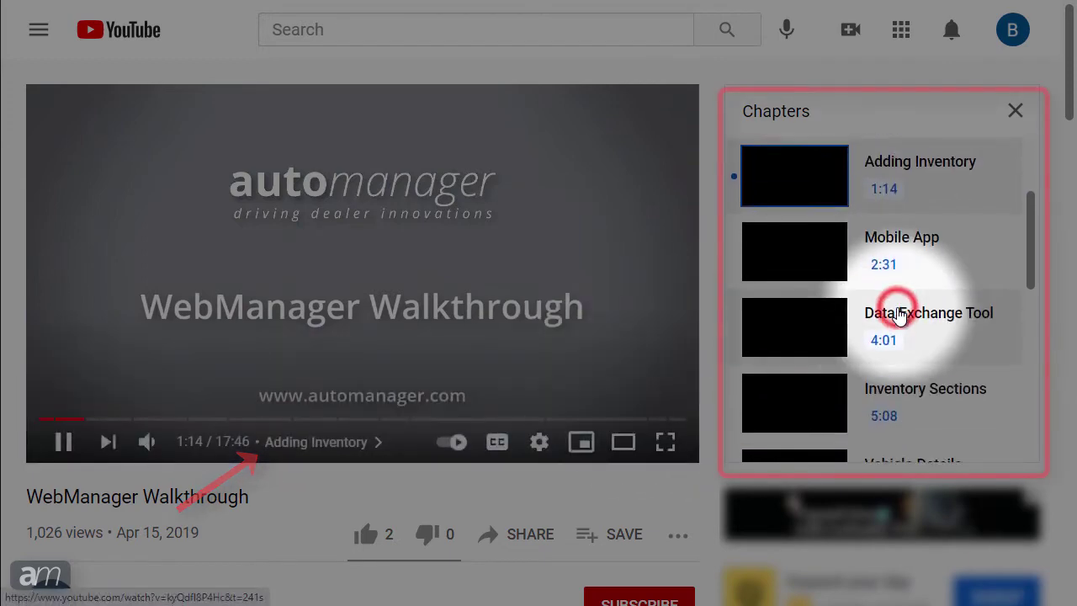
click(891, 397)
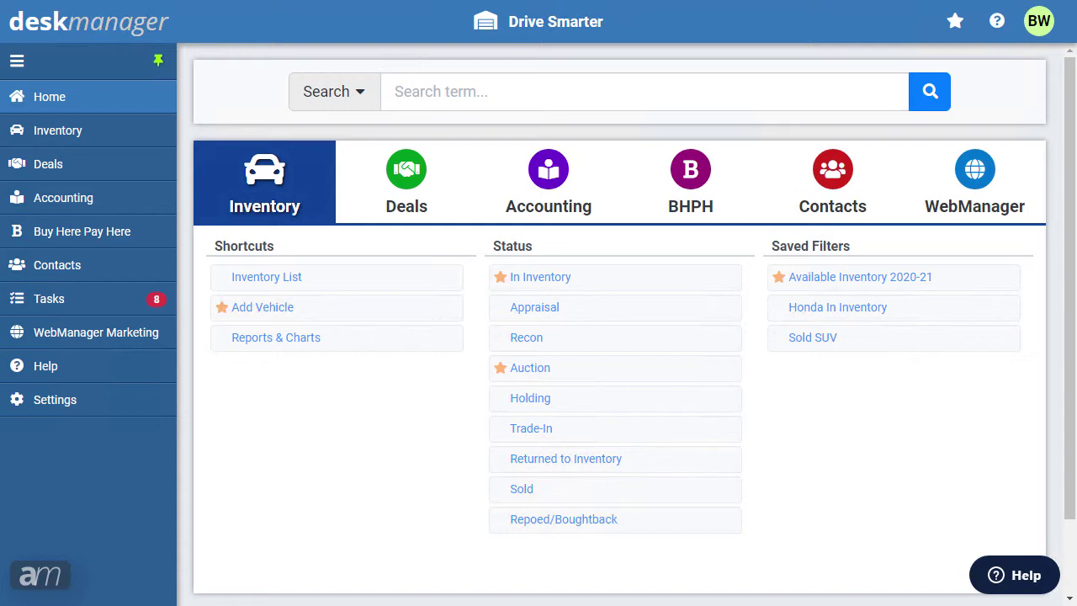
Expand the Inventory sidebar section and open the Inventory List of vehicles
click(56, 135)
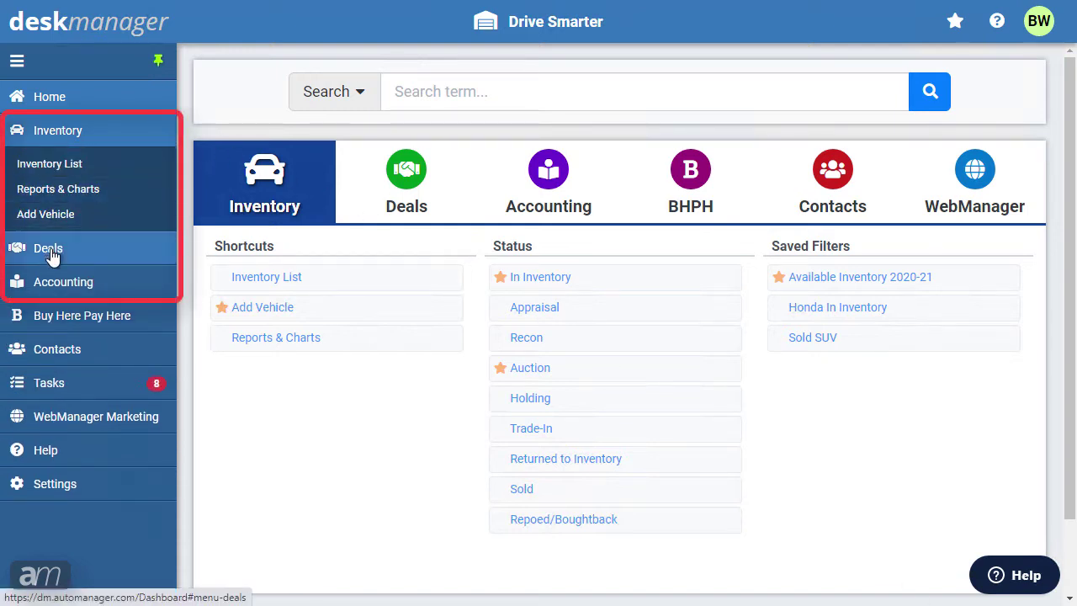
click(51, 253)
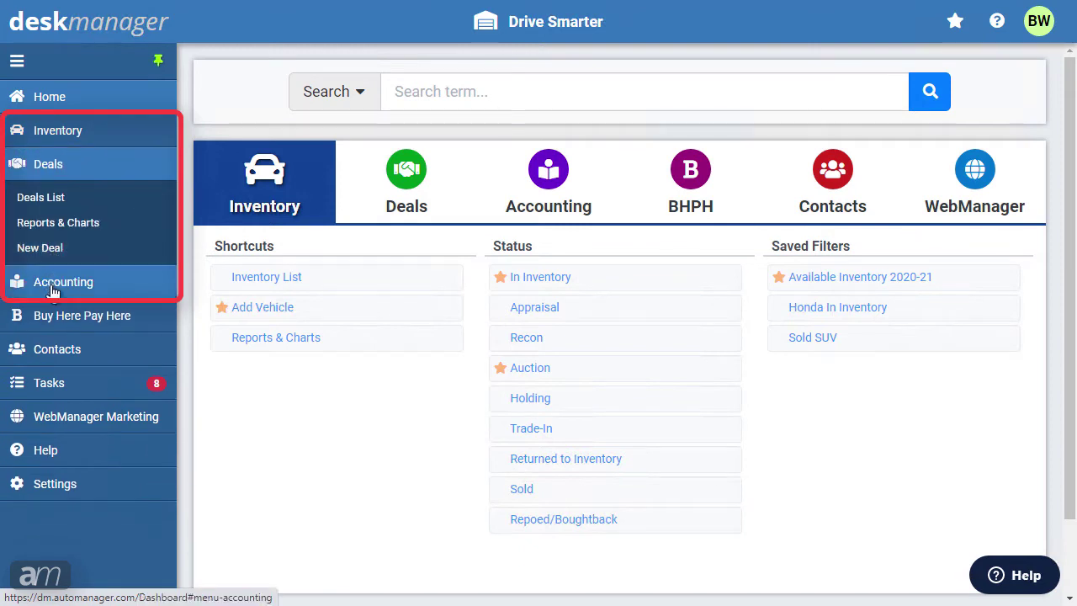
click(52, 290)
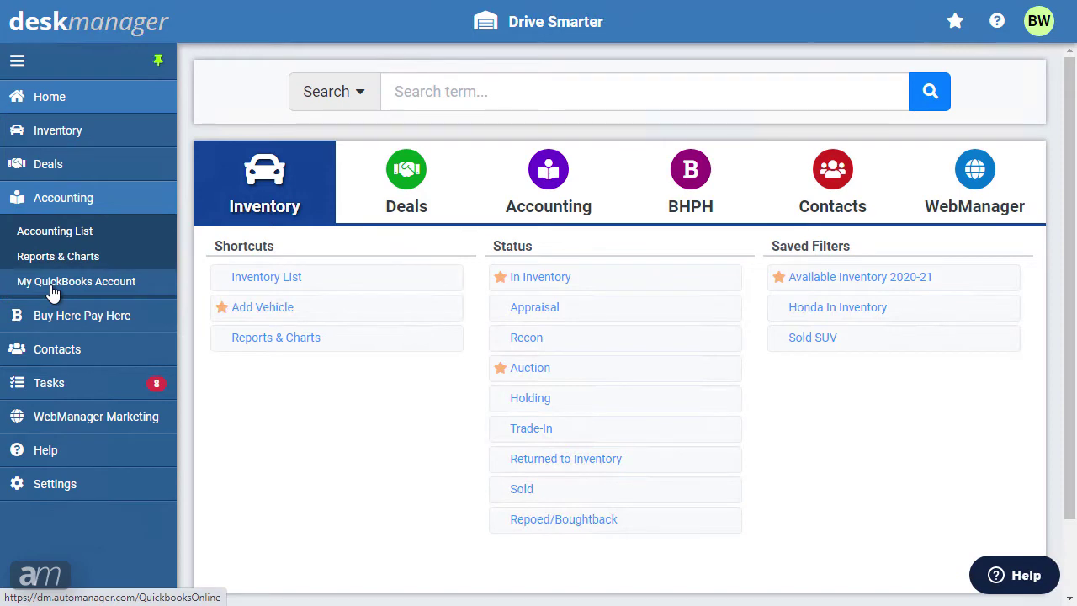
click(46, 138)
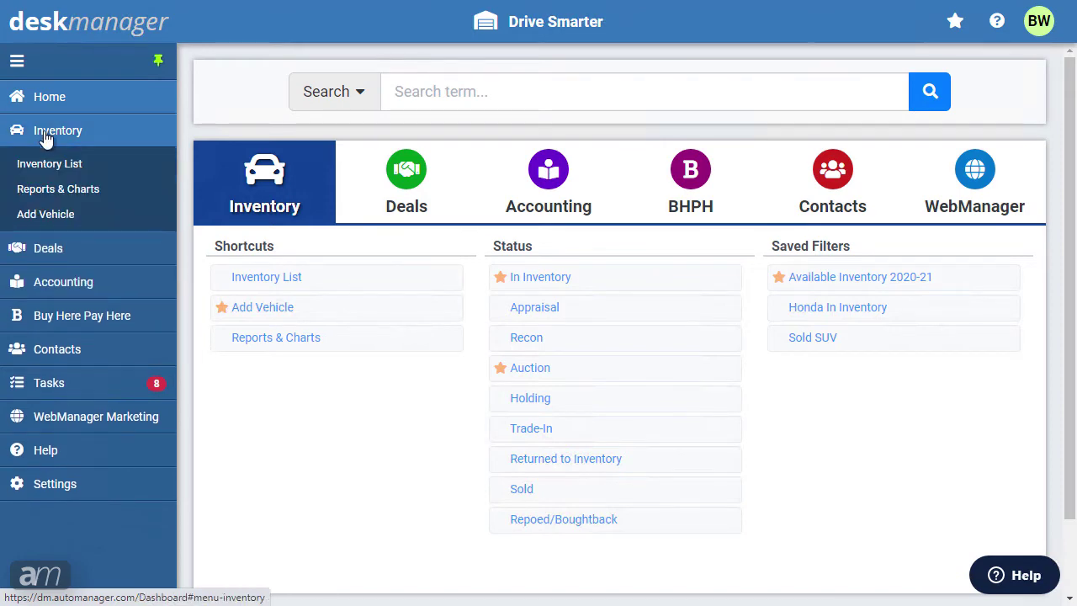
click(48, 168)
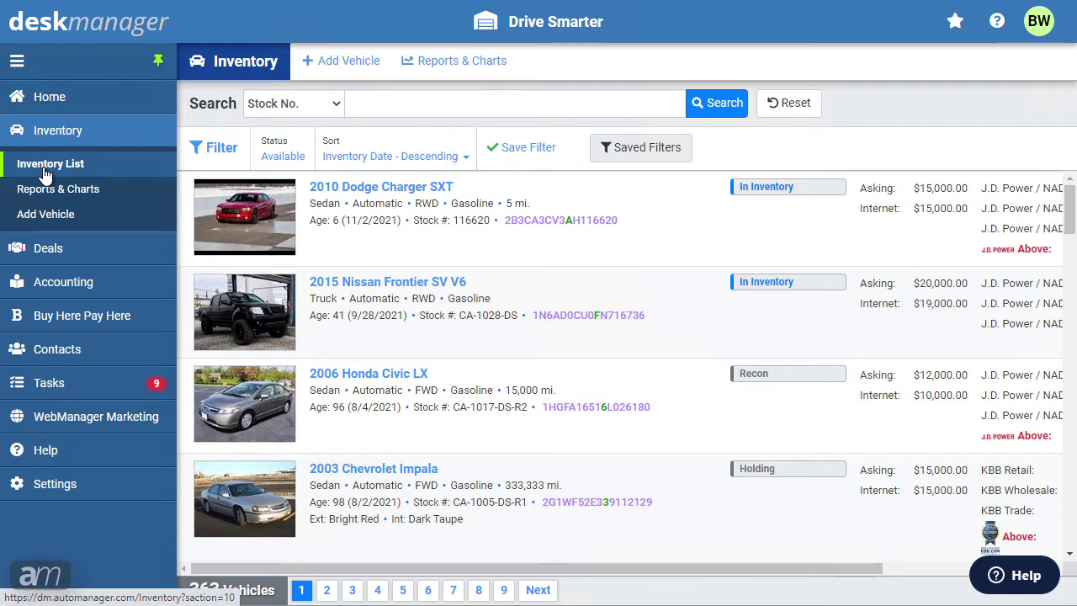
Open the Tasks, Notes, Comm. Log window for vehicle stock CA-1014-DS-R1
right_click(536, 243)
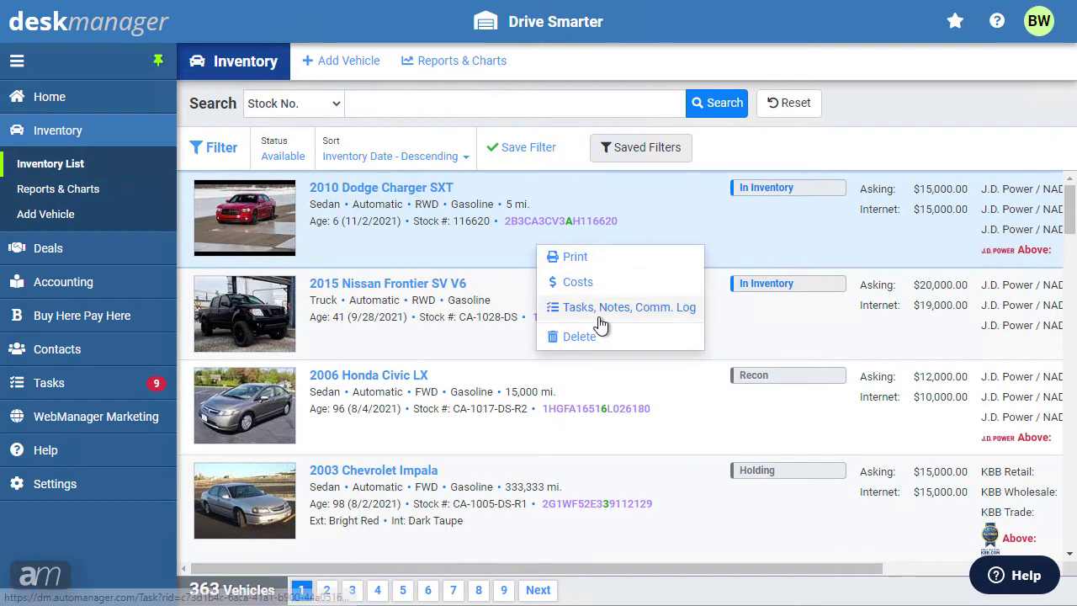
click(831, 237)
drag(847, 572, 1022, 572)
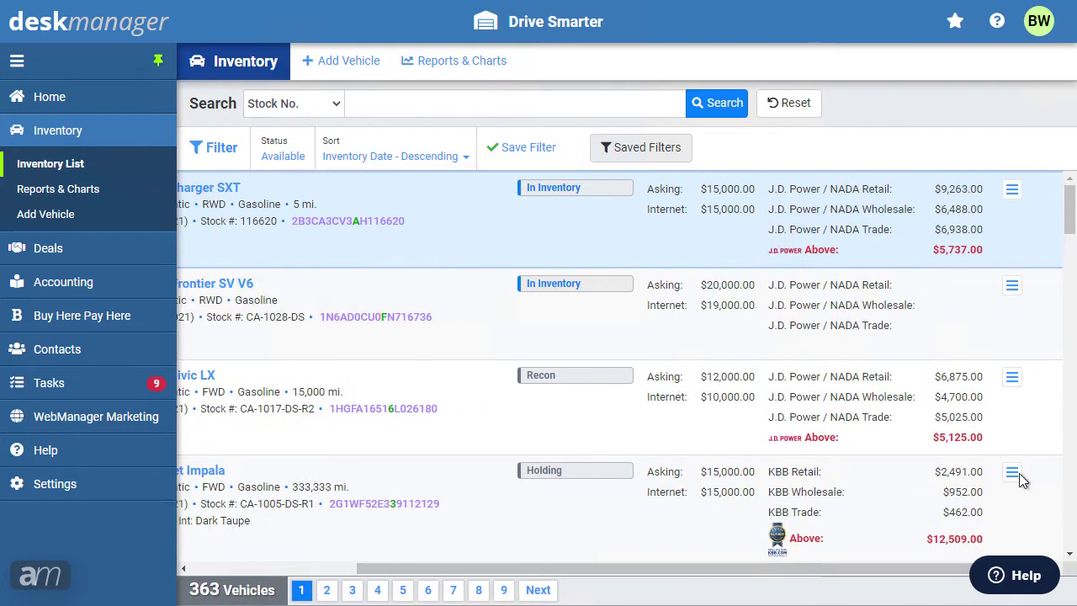
click(1012, 190)
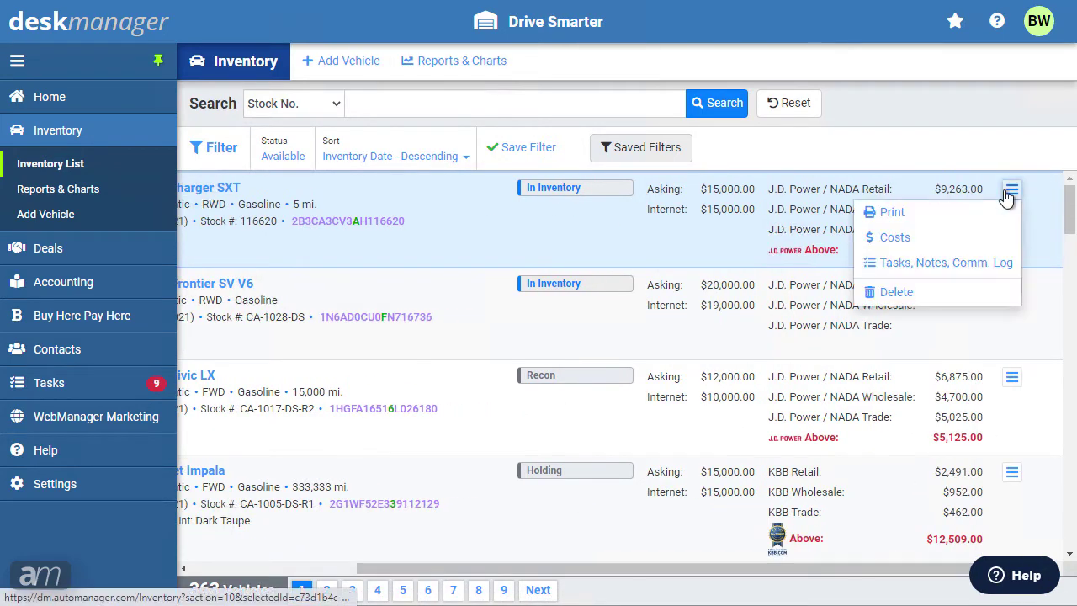
click(998, 263)
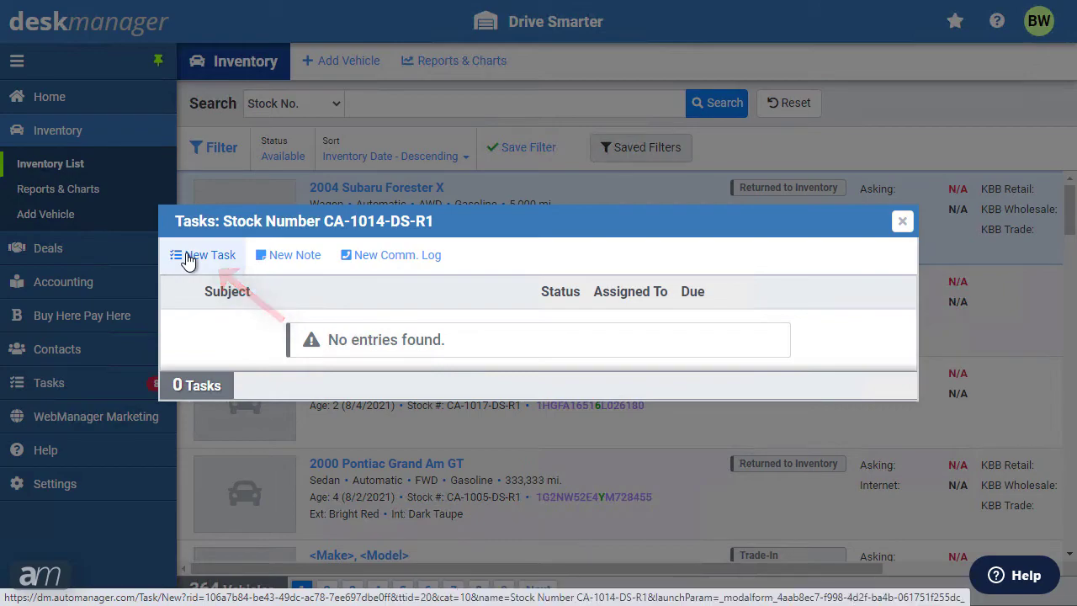
Start a new vehicle task assigned to yourself, due 08/27/2021, Normal priority, Open status
click(190, 255)
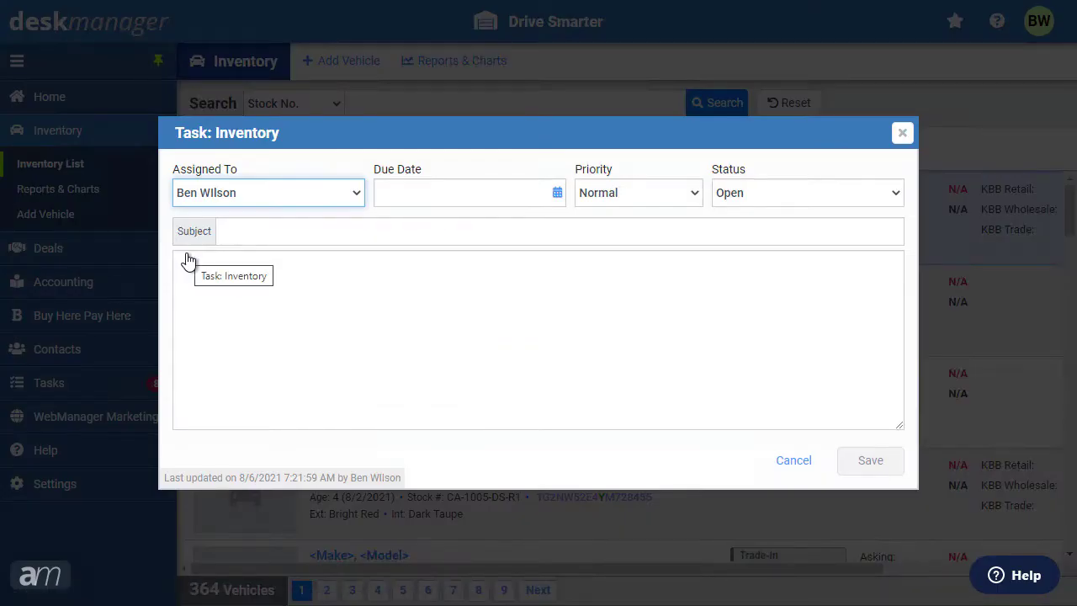
click(349, 199)
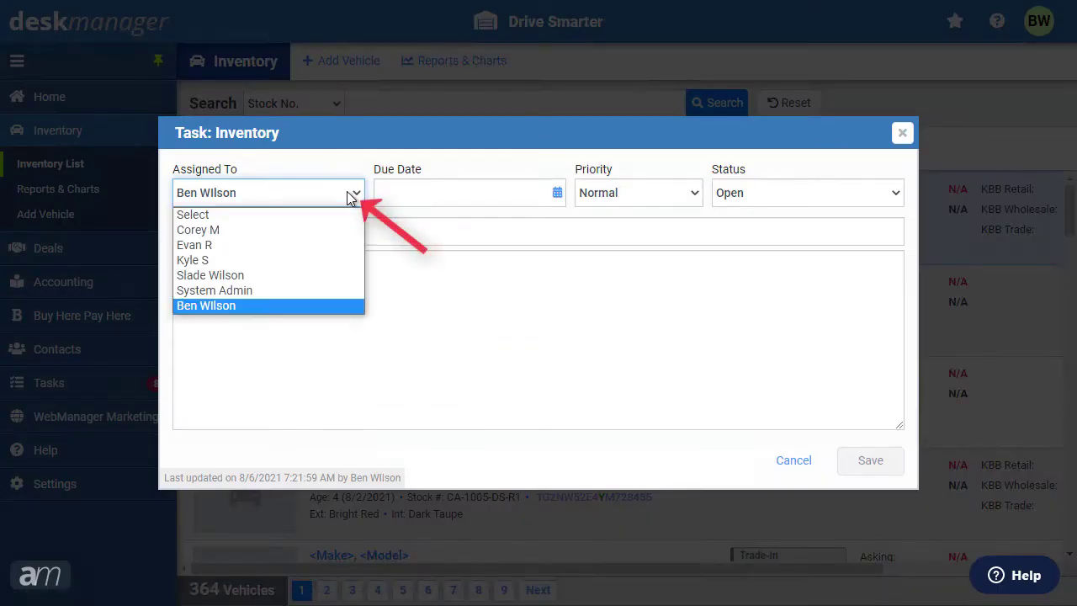
click(345, 306)
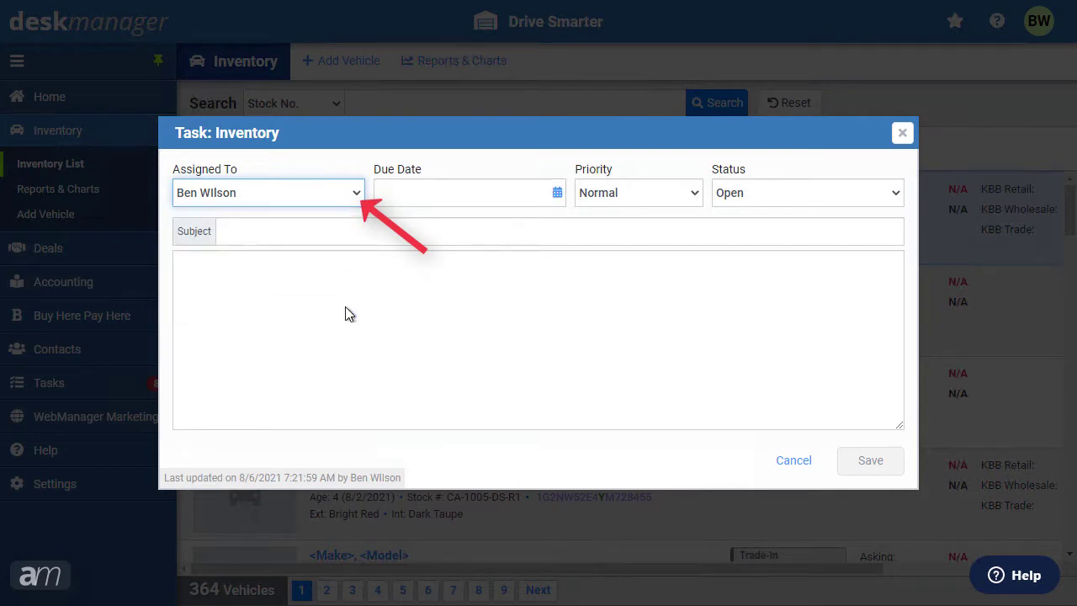
click(556, 194)
click(534, 367)
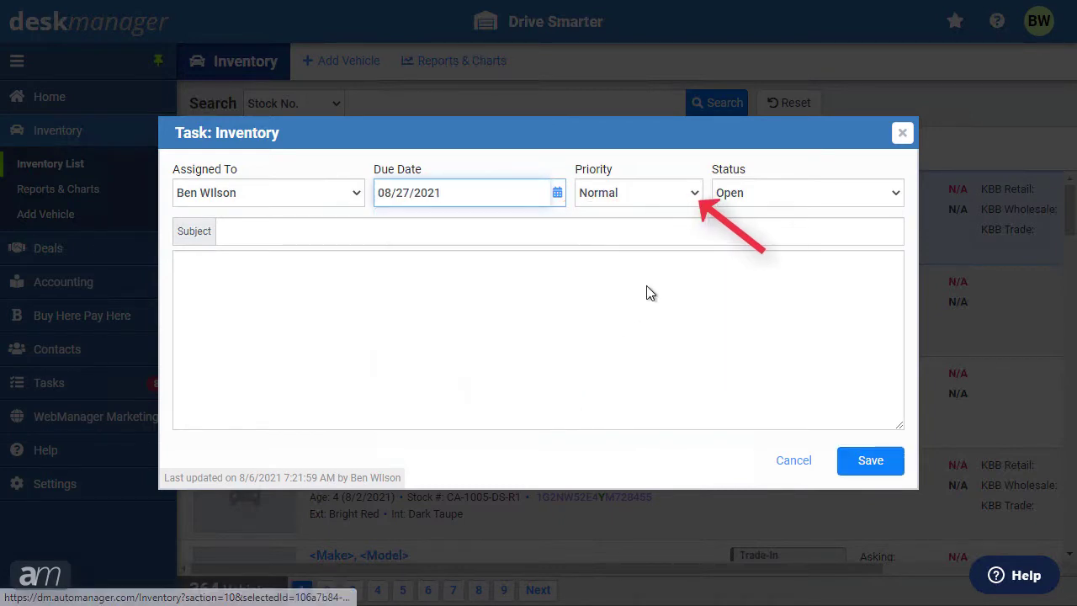
click(692, 196)
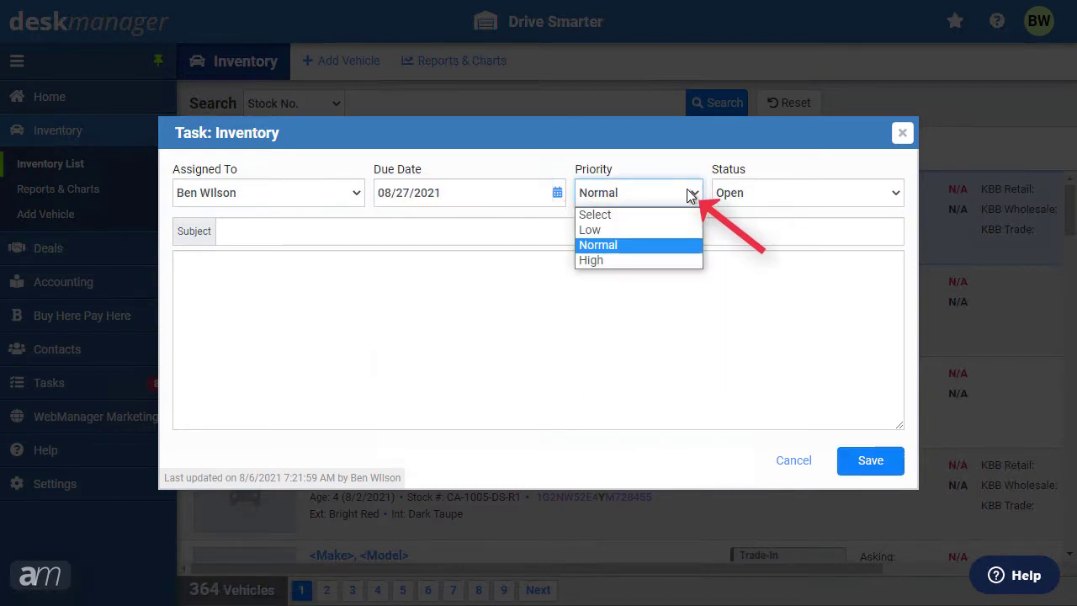
click(672, 246)
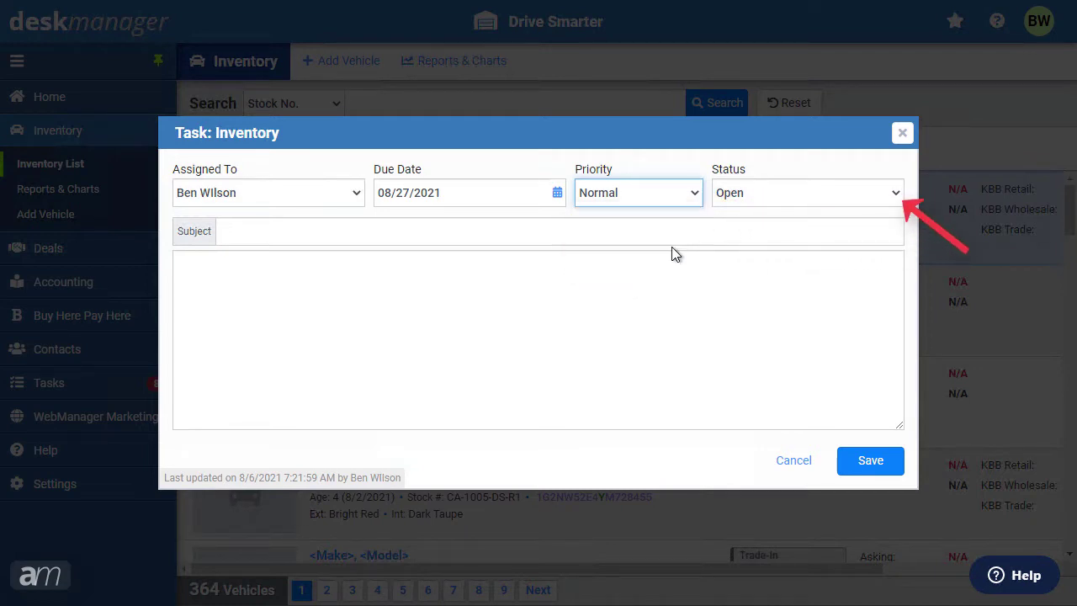
click(896, 191)
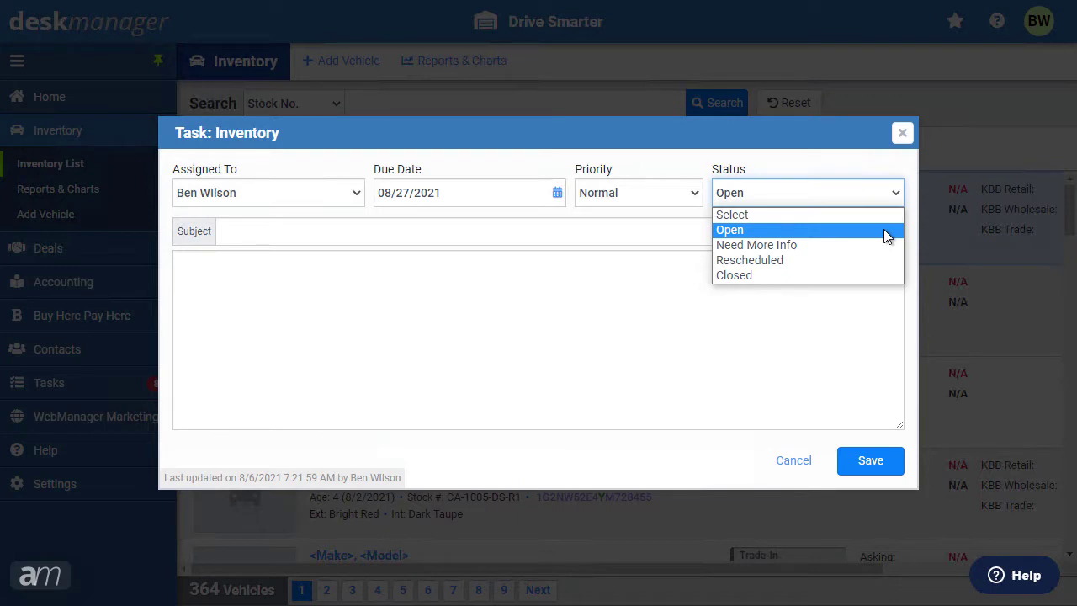
click(884, 230)
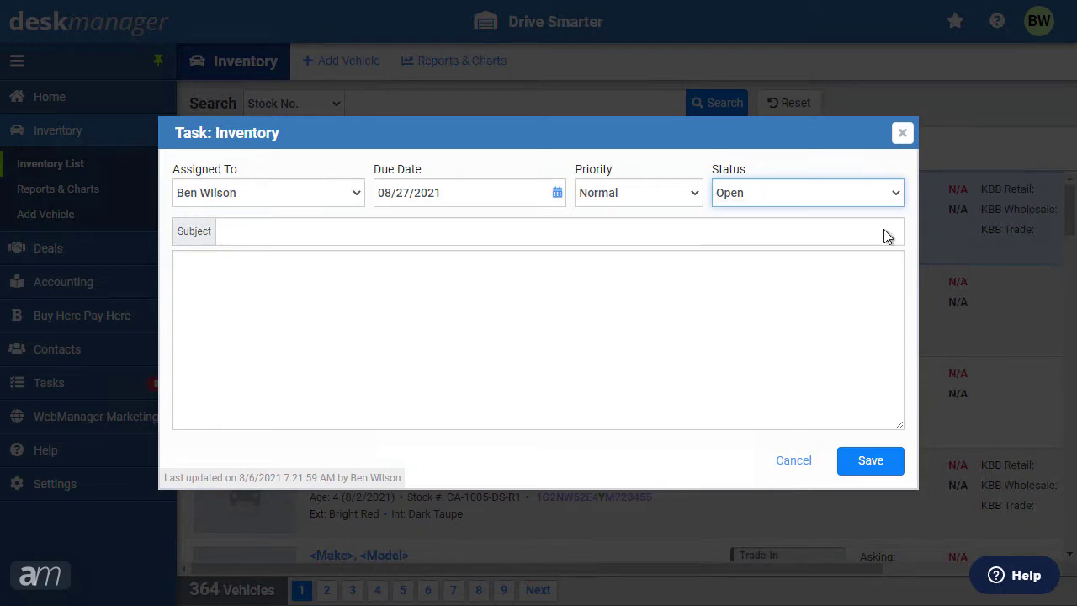
Save task 'Recondition Vehicle' described 'Take vehicle to California Detail to replace leather seats'
click(695, 232)
text(Recondition Vehicle)
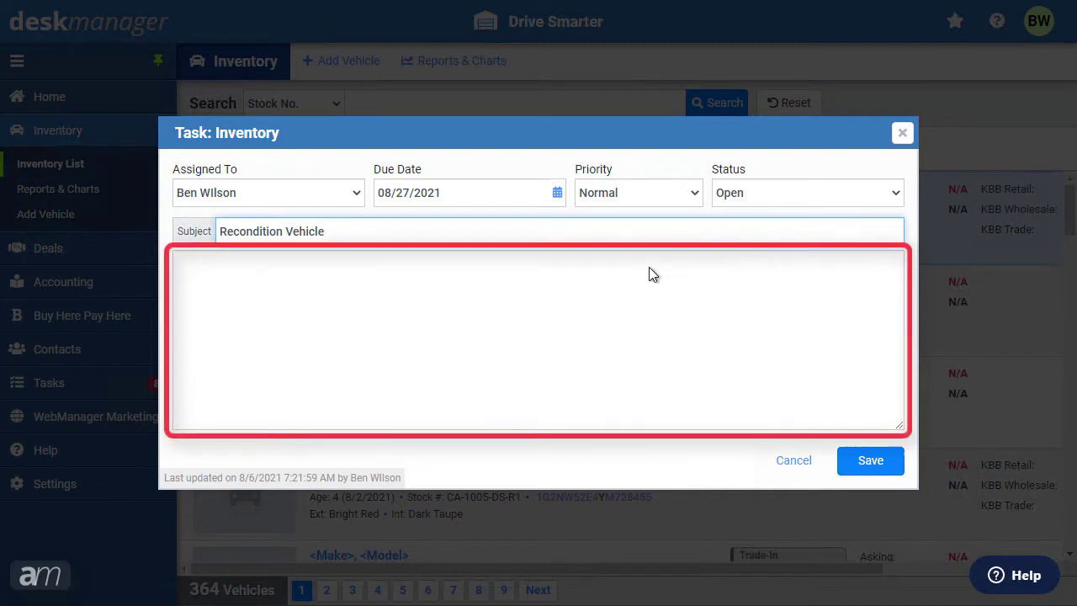
click(611, 279)
text(Take vehicle to California Detail to replace leather seats)
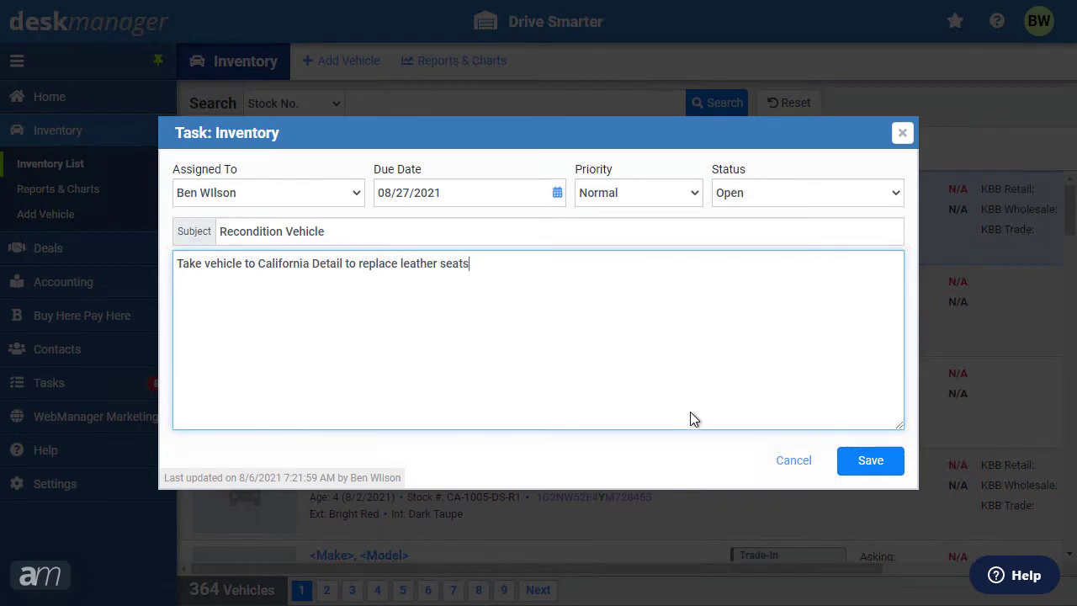
click(872, 465)
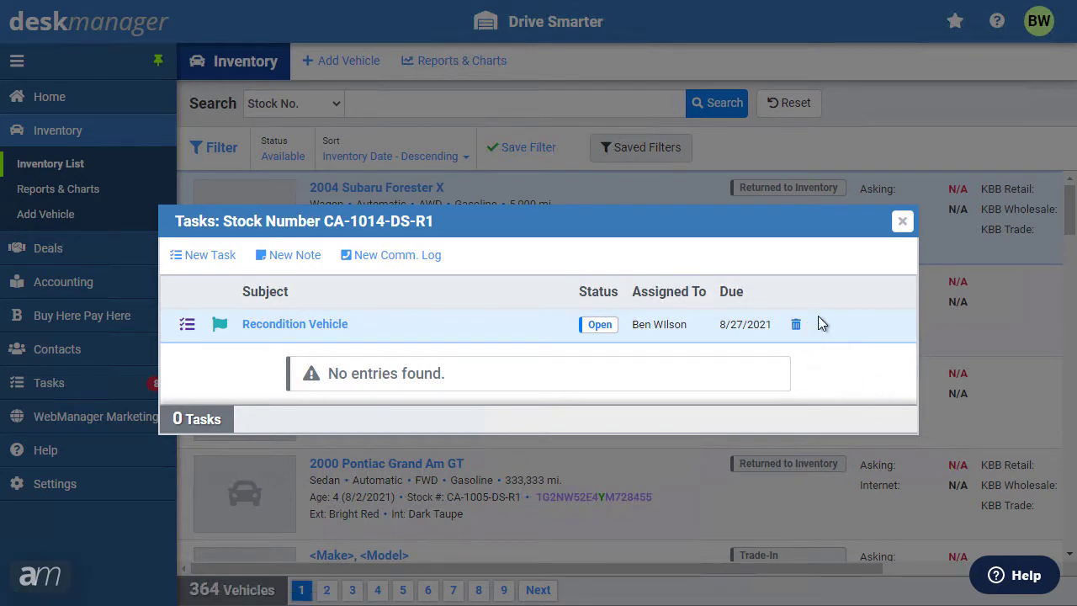
Close the vehicle's task window and open the main Tasks List from the sidebar
click(902, 221)
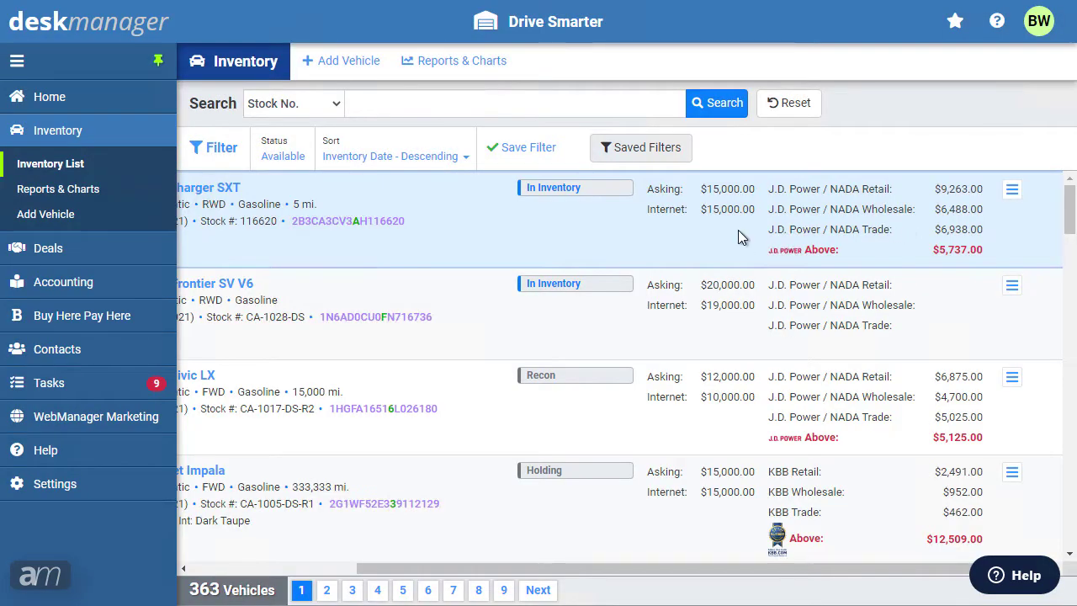
right_click(696, 233)
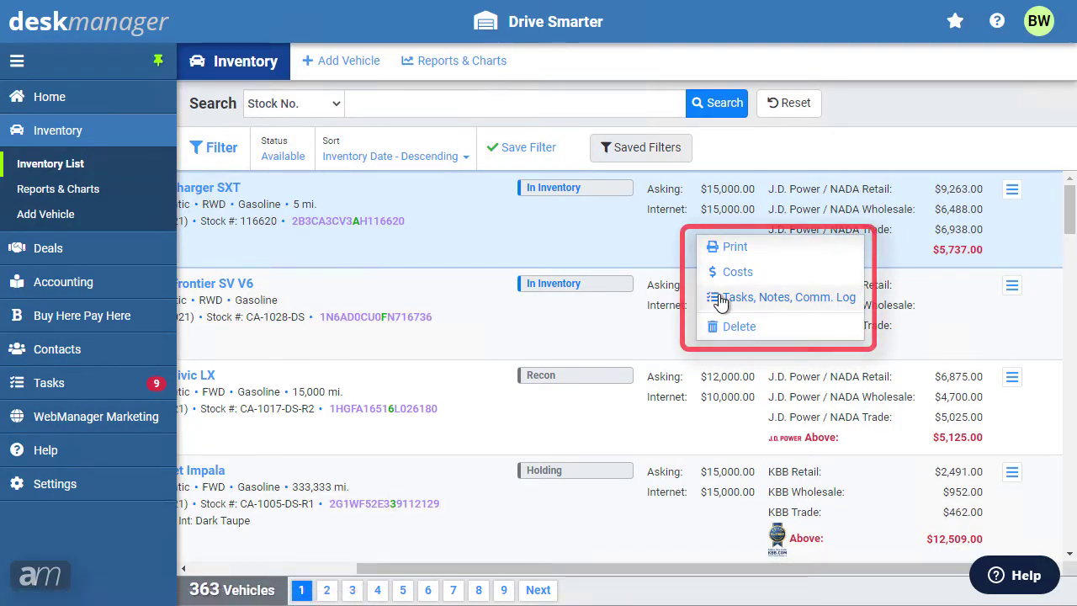
click(651, 242)
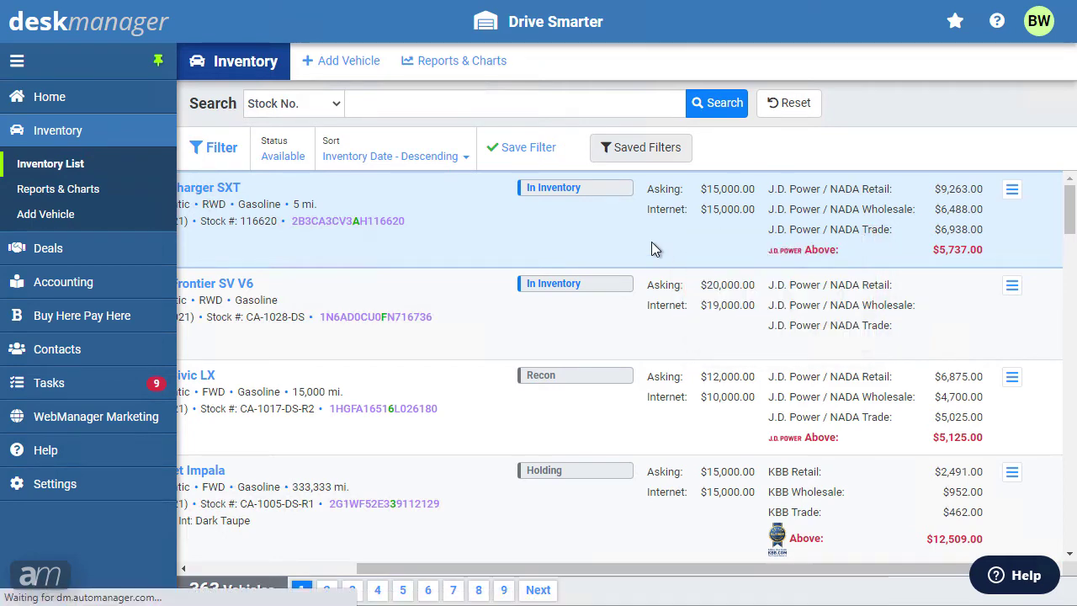
click(100, 394)
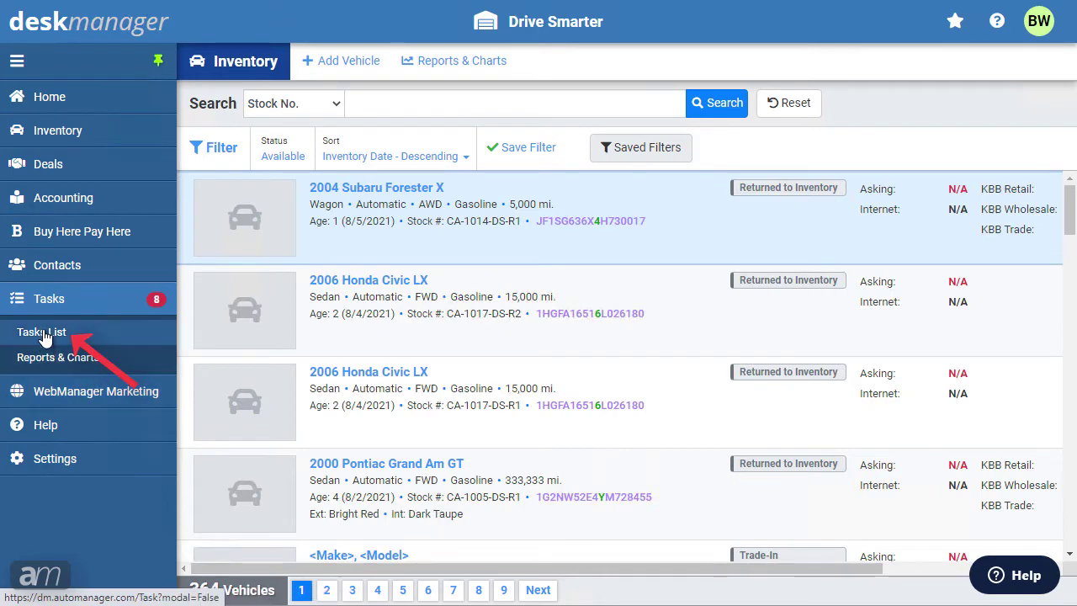
click(44, 333)
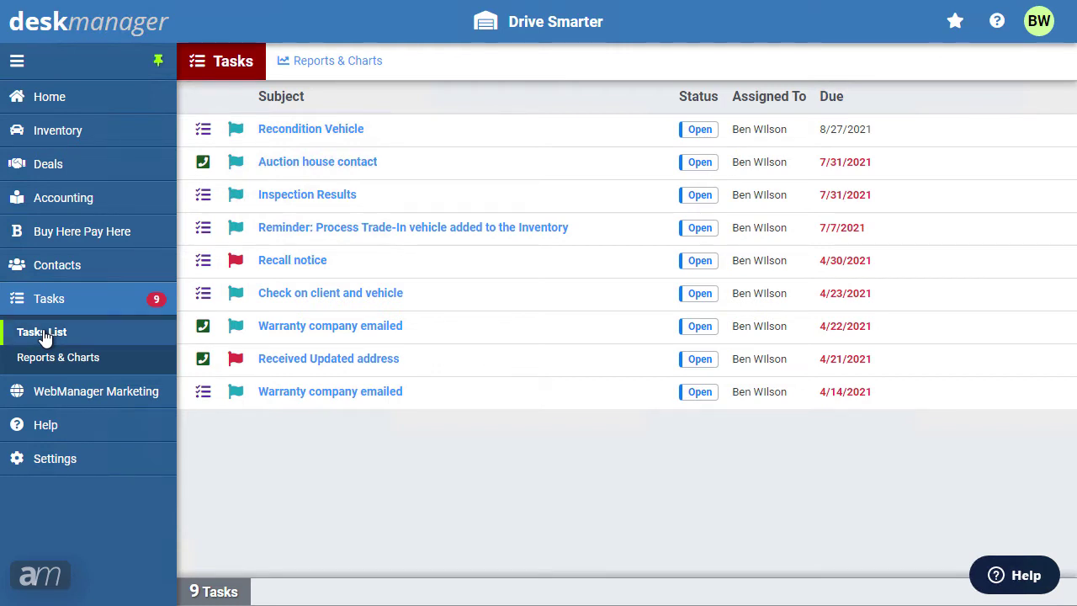
mouse_move(570, 132)
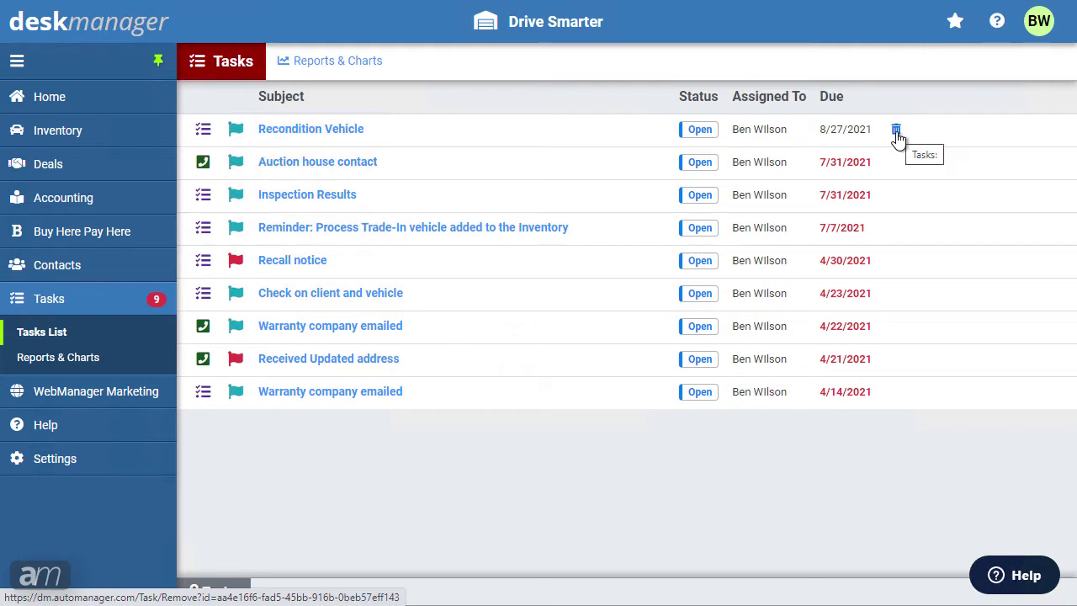
Open the Recondition Vehicle task and go to its linked vehicle
click(300, 131)
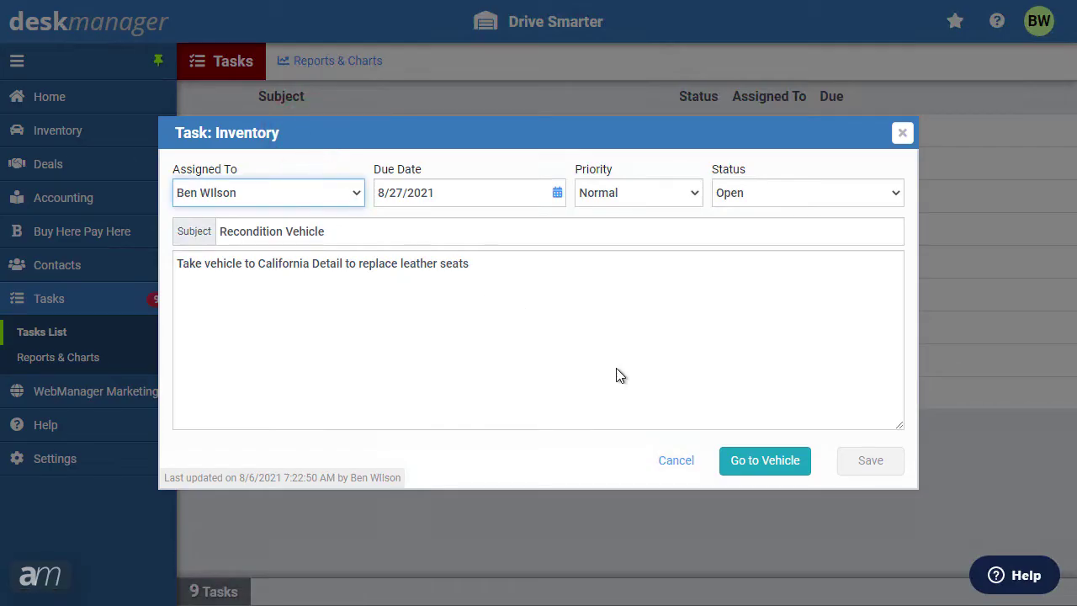
click(759, 463)
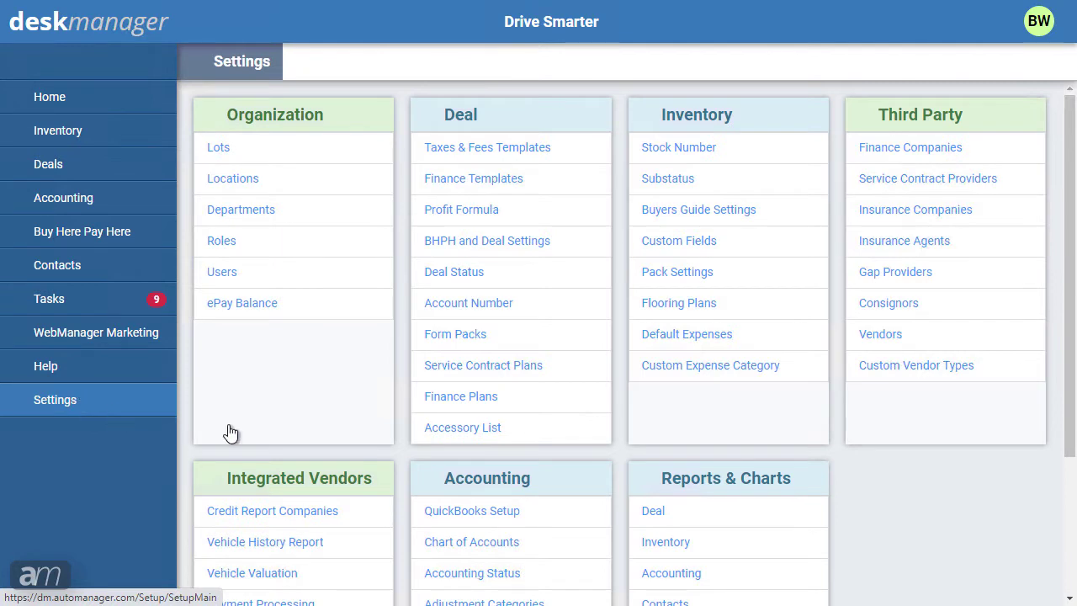
Open the Dealertrack setup in the Integrated Vendors lenders settings
drag(1073, 288, 1071, 383)
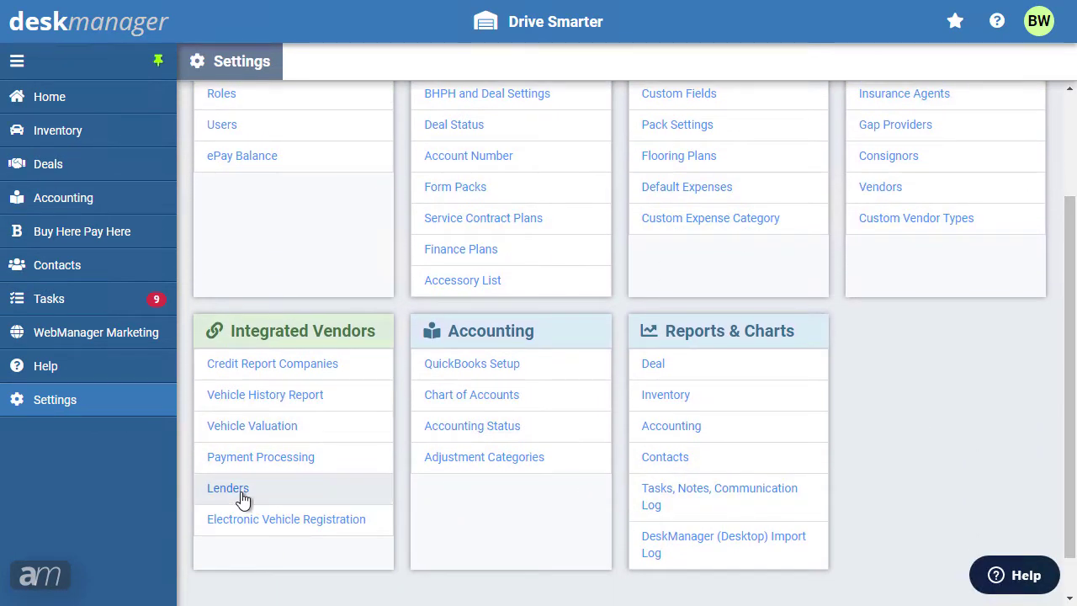
click(240, 491)
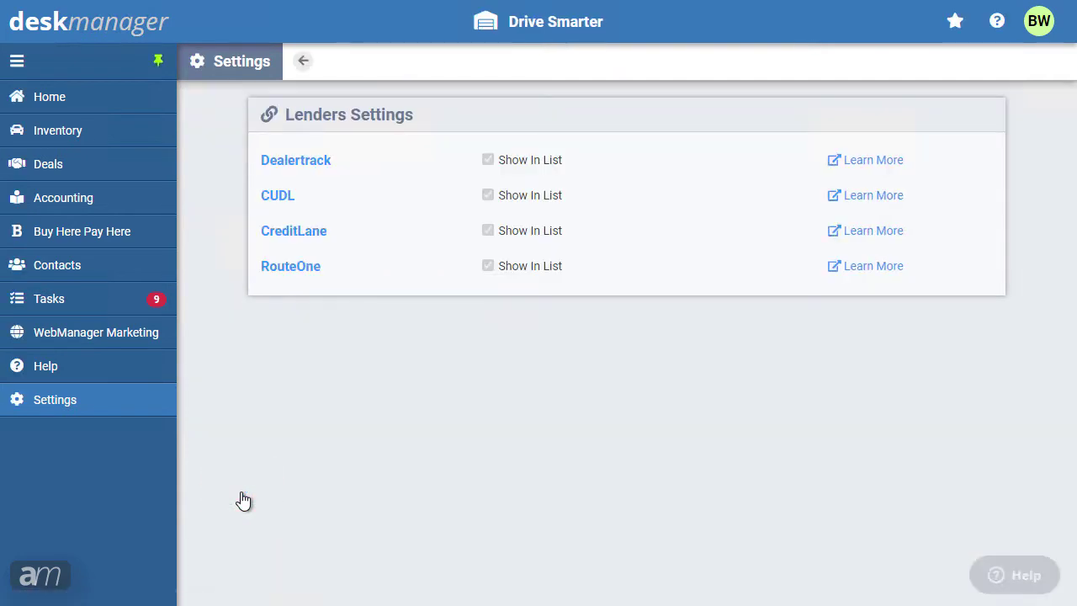
click(308, 161)
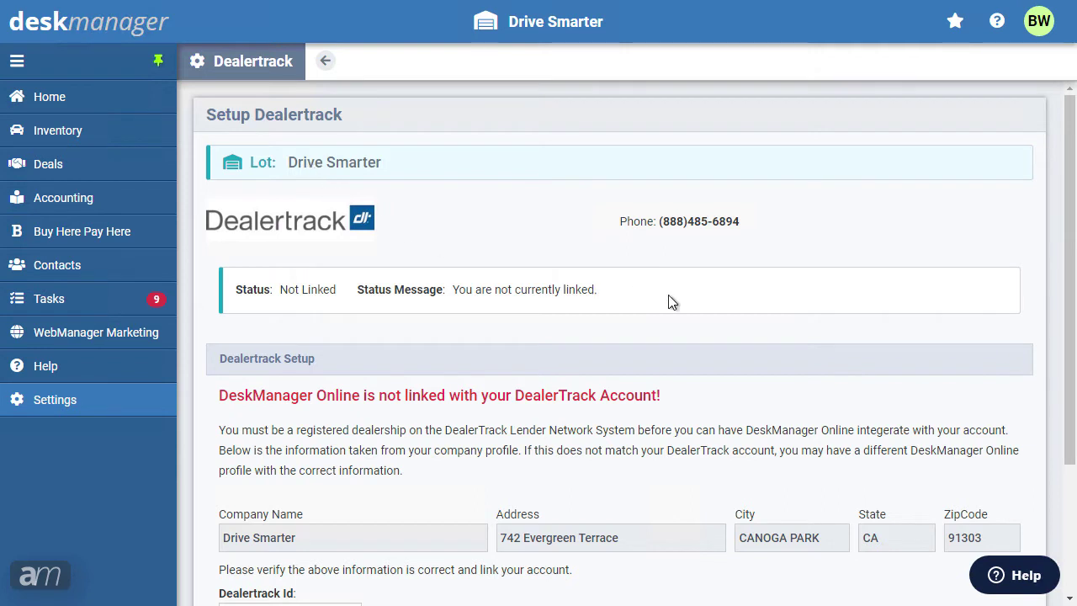
Enter the dealership's Dealertrack ID and link the Dealertrack account
scroll(1064, 278, down, 1)
scroll(1062, 303, down, 1)
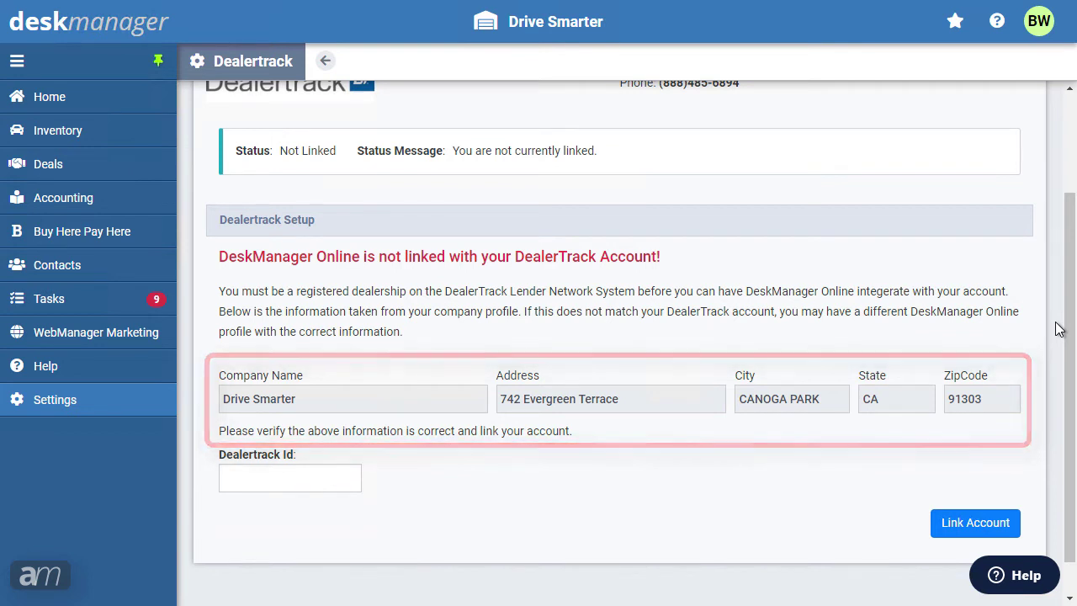
click(258, 481)
text(65423)
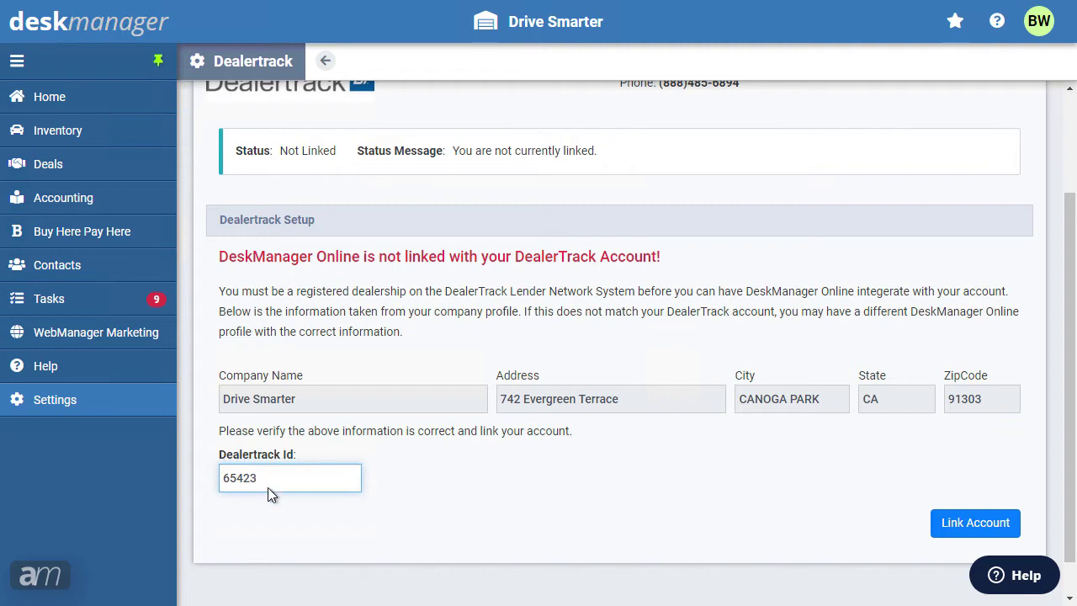
text(3)
click(969, 523)
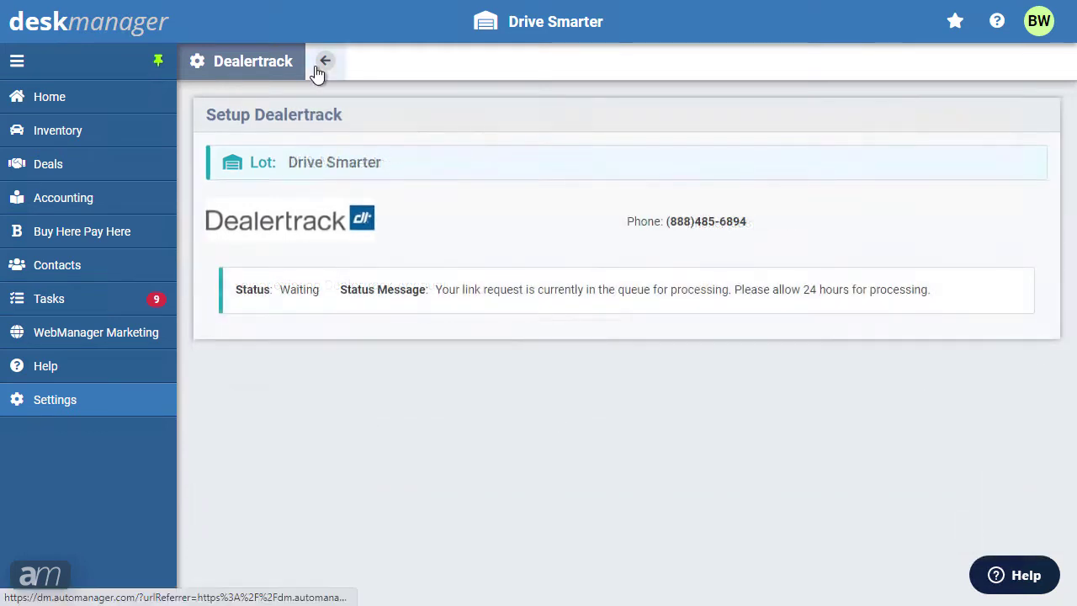
Save the dealership's CUDL seller code, then save and close the CreditLane login credentials
click(317, 71)
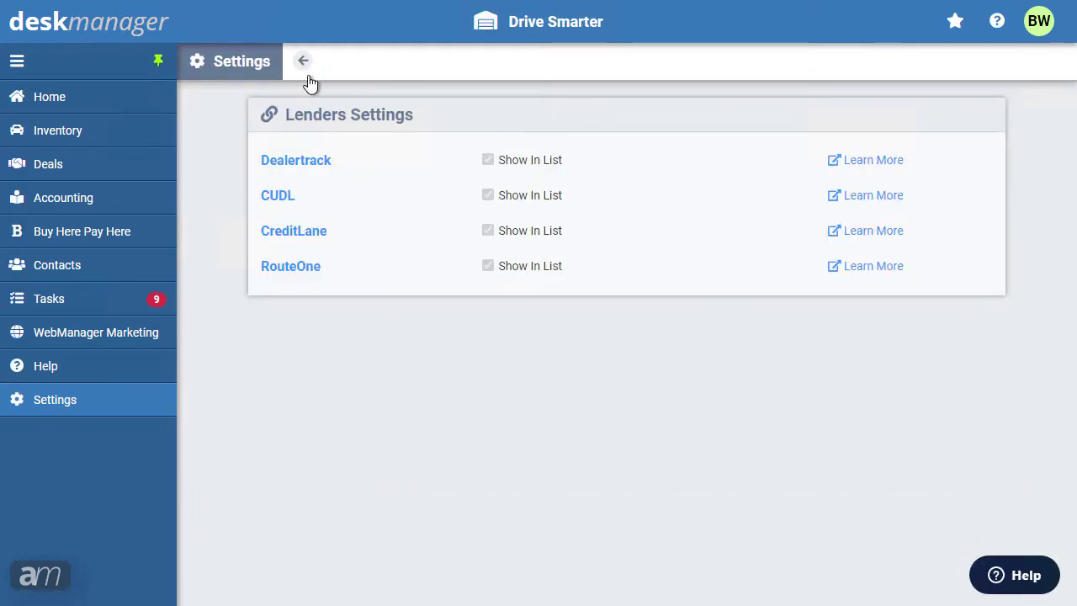
click(265, 203)
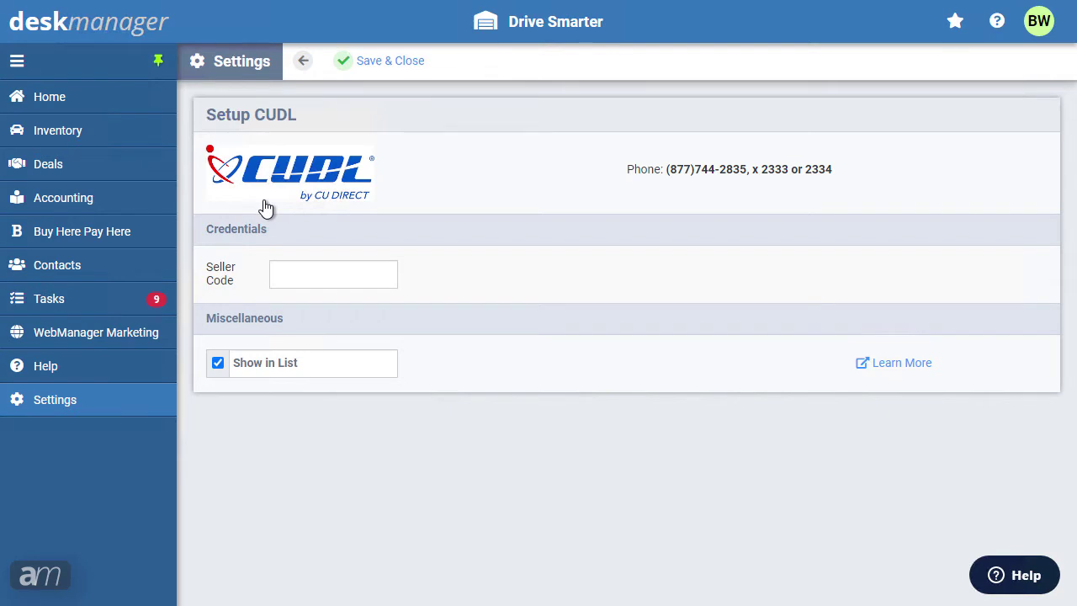
click(281, 276)
text(654326)
click(379, 68)
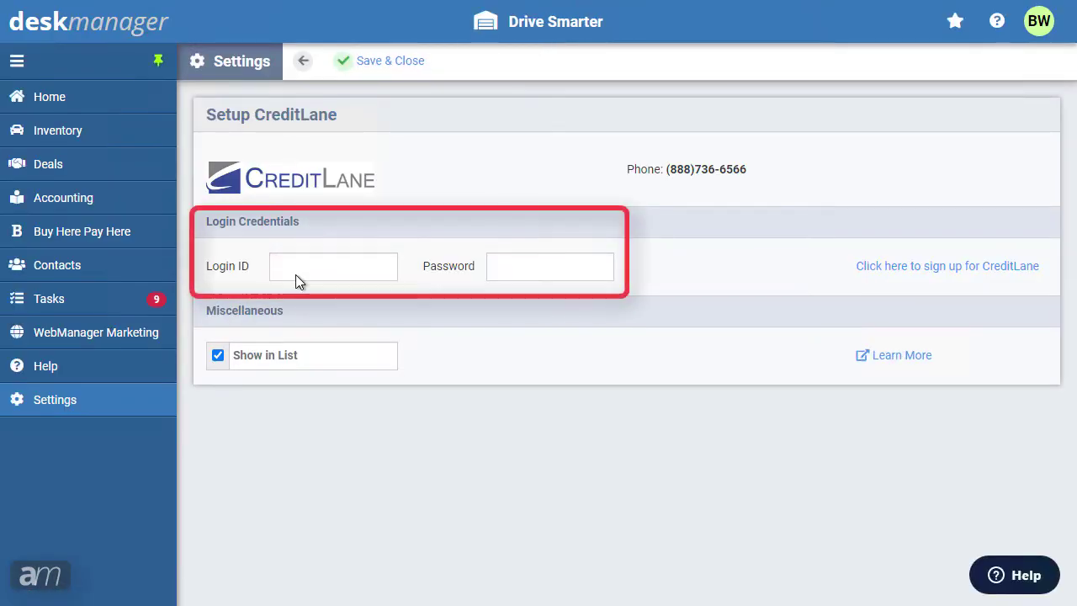
click(370, 69)
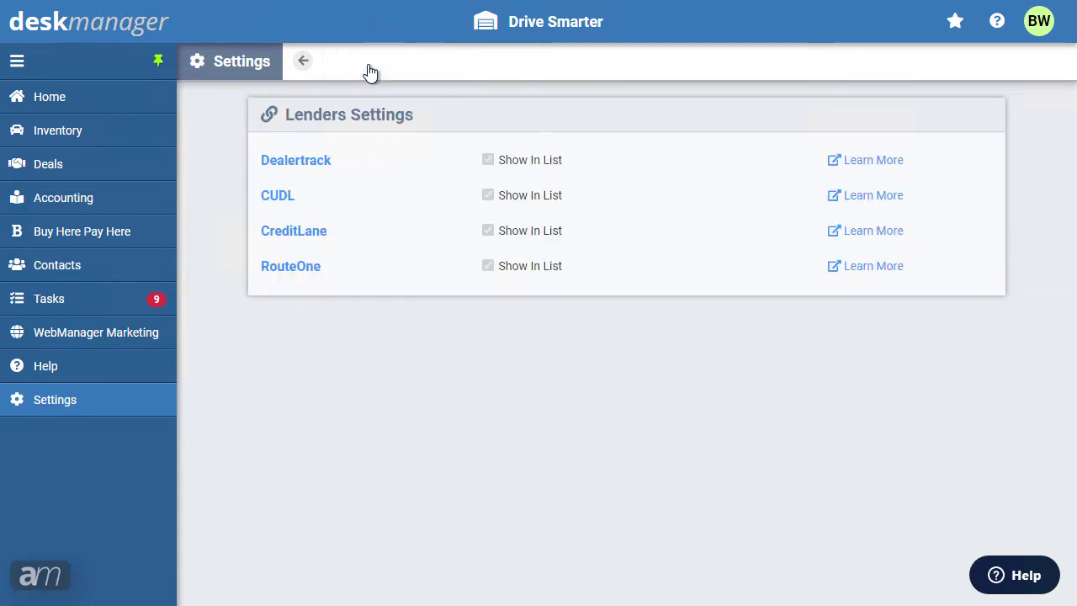
Enter the dealership's RouteOne Dealer ID and save and close the RouteOne settings
click(271, 272)
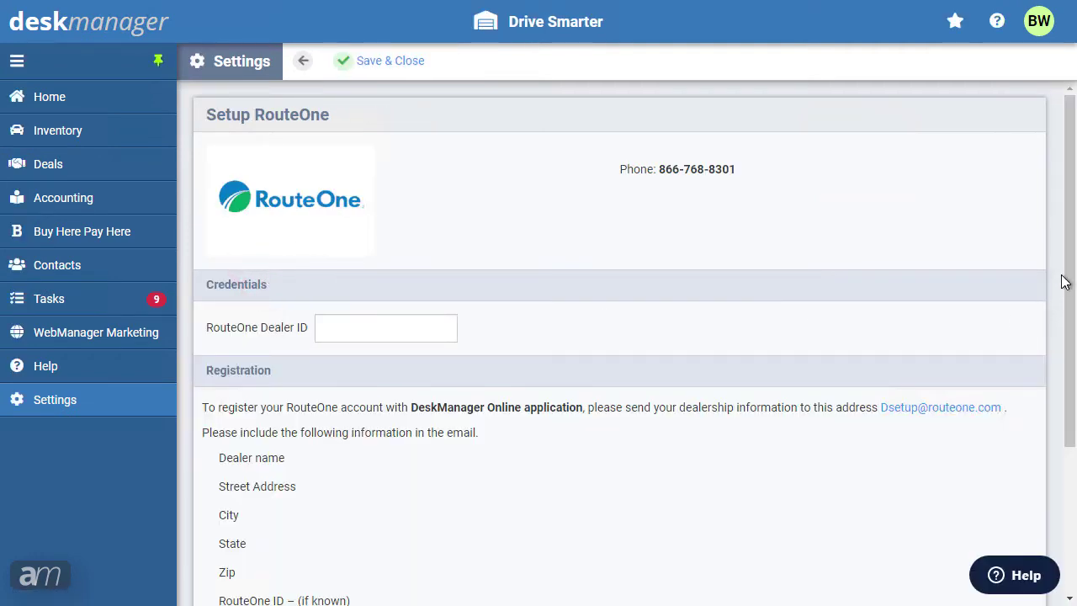
drag(1066, 293, 1050, 406)
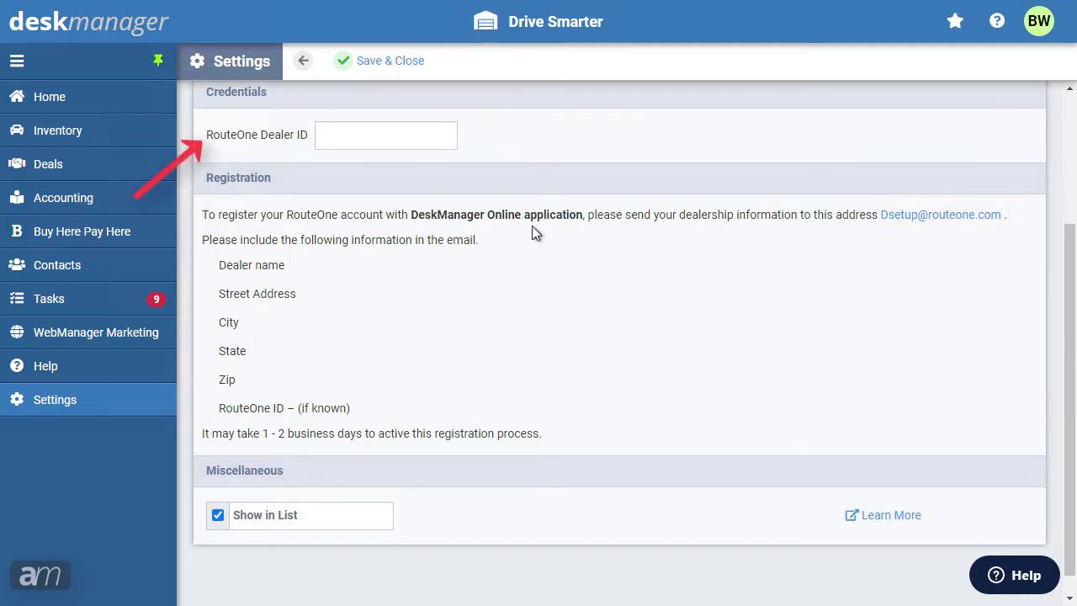
click(452, 134)
text(654615)
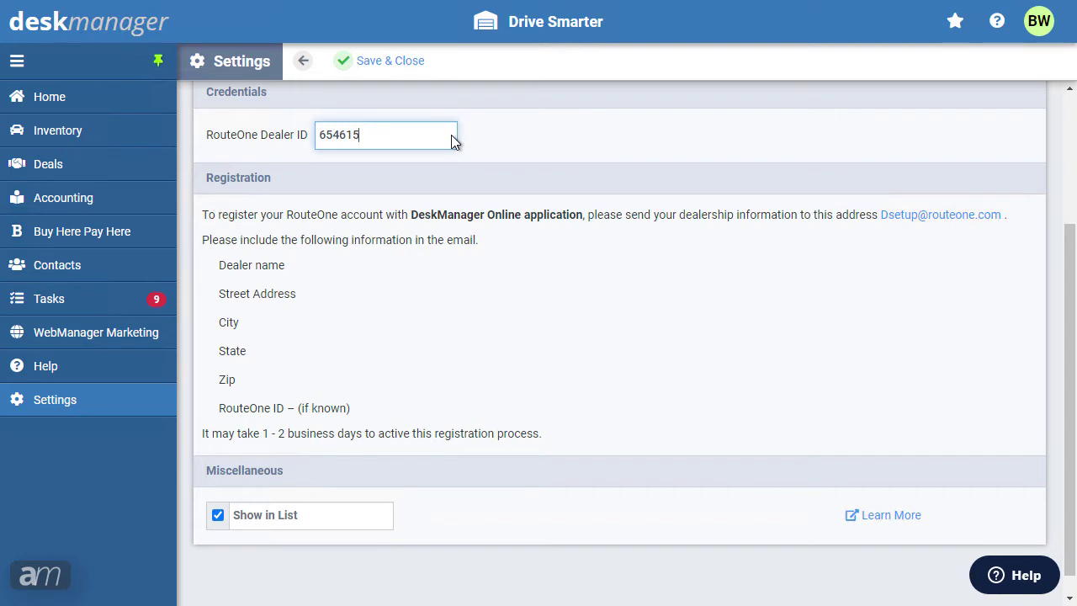
click(368, 60)
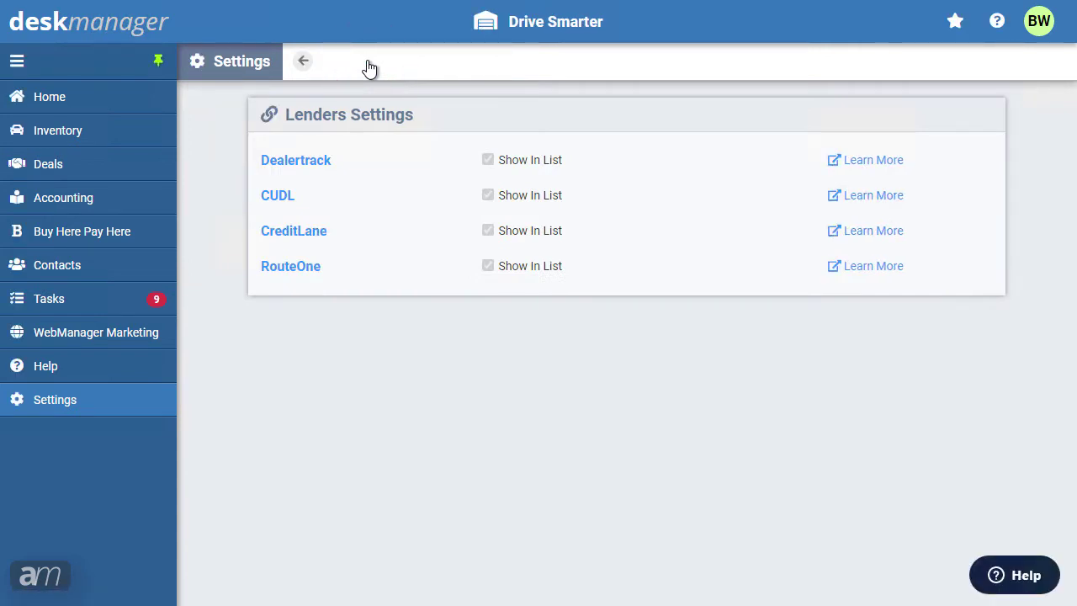
Open the 2010 Dodge Charger deal from the Deals list
click(51, 99)
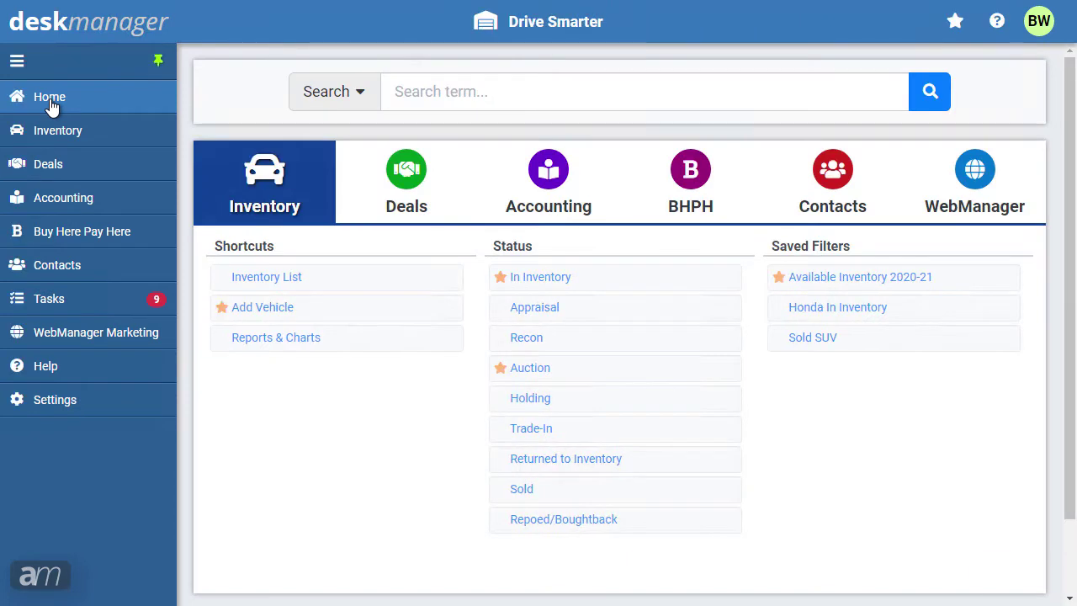
click(60, 165)
click(50, 199)
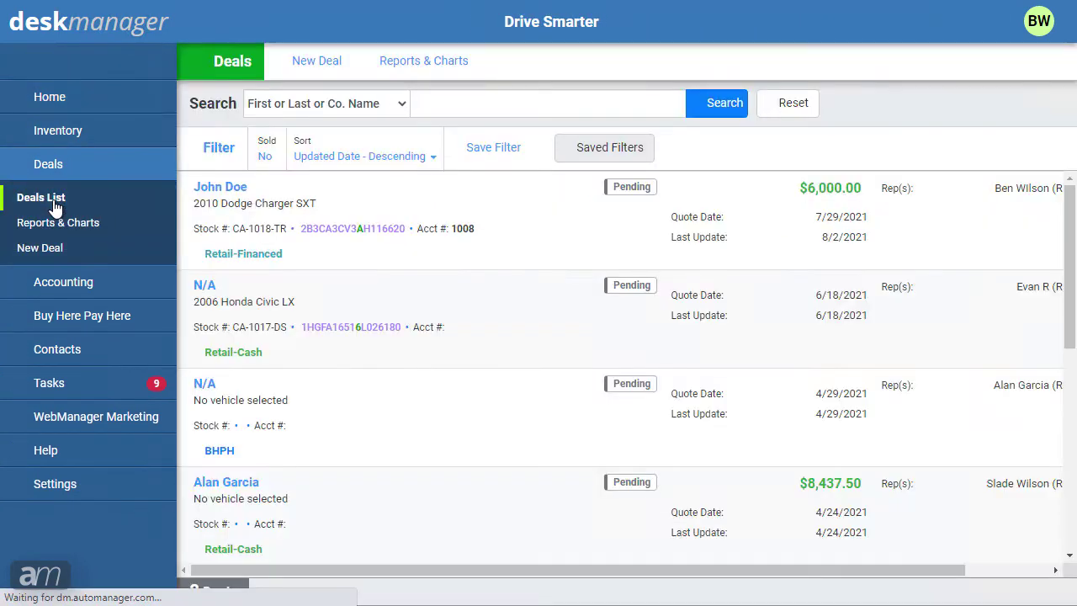
click(215, 188)
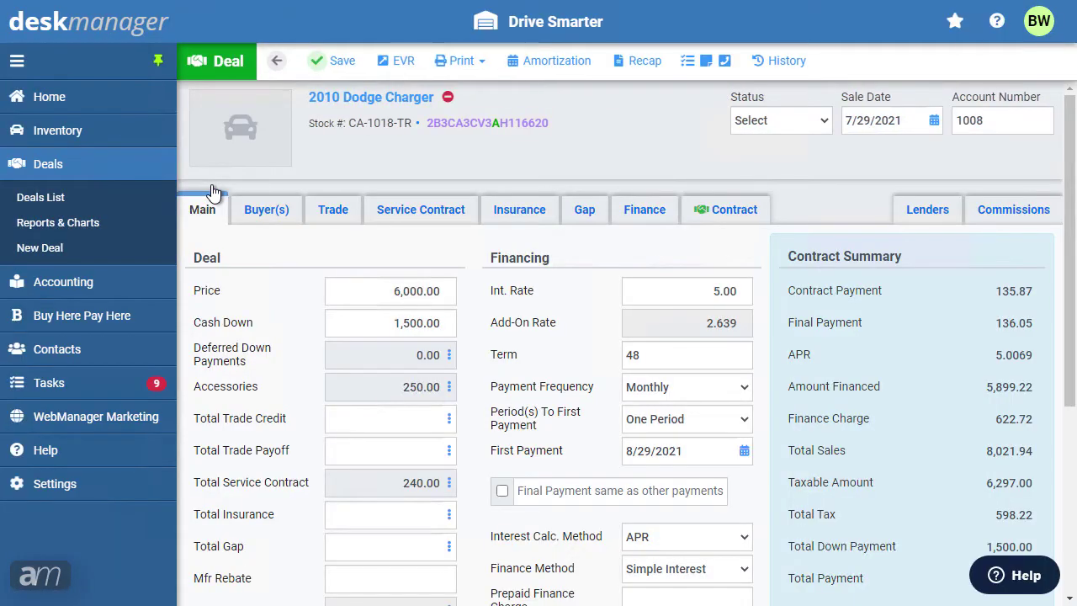
Start a lender submission for the deal and pick Dealertrack from the offered lenders
click(921, 217)
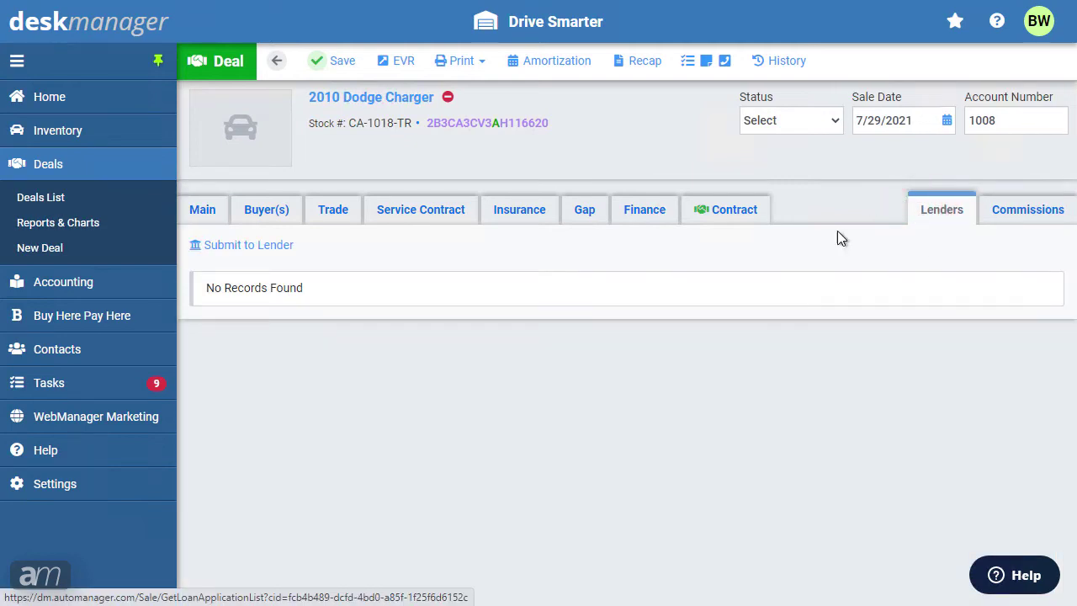
click(271, 248)
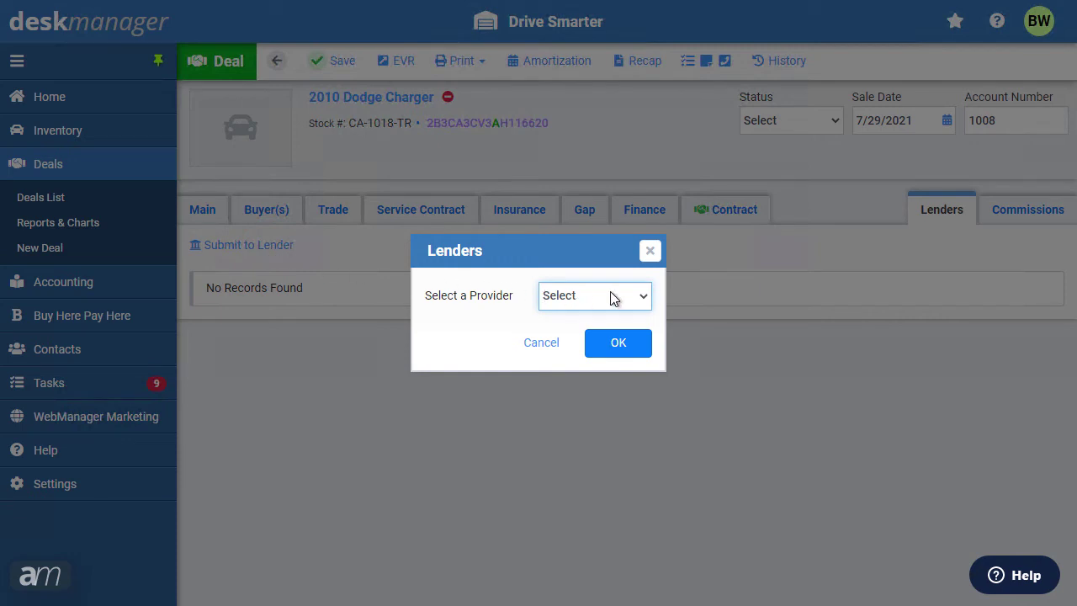
click(611, 296)
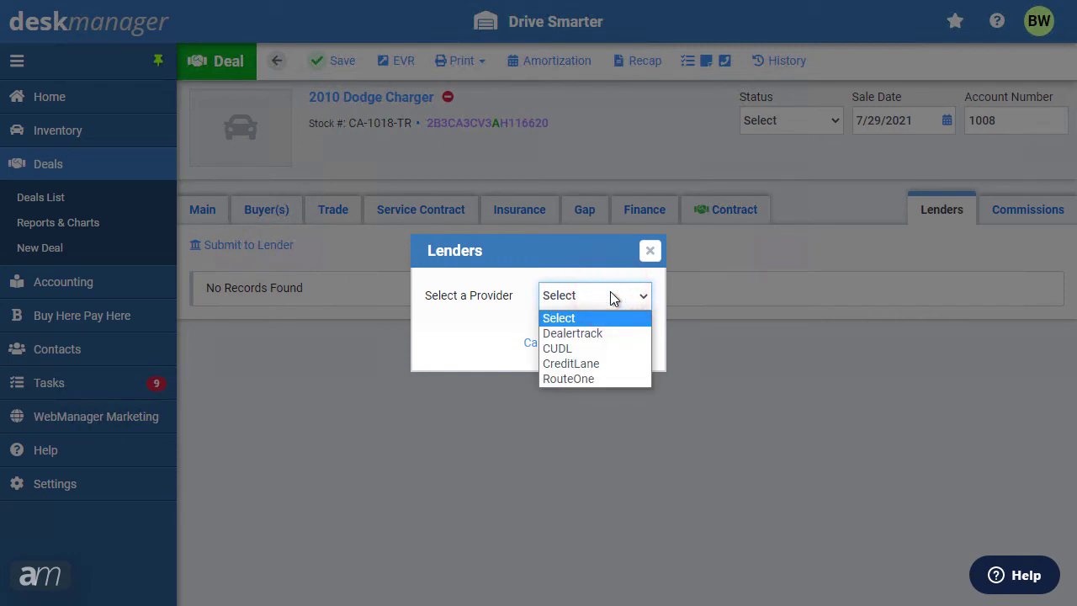
click(609, 333)
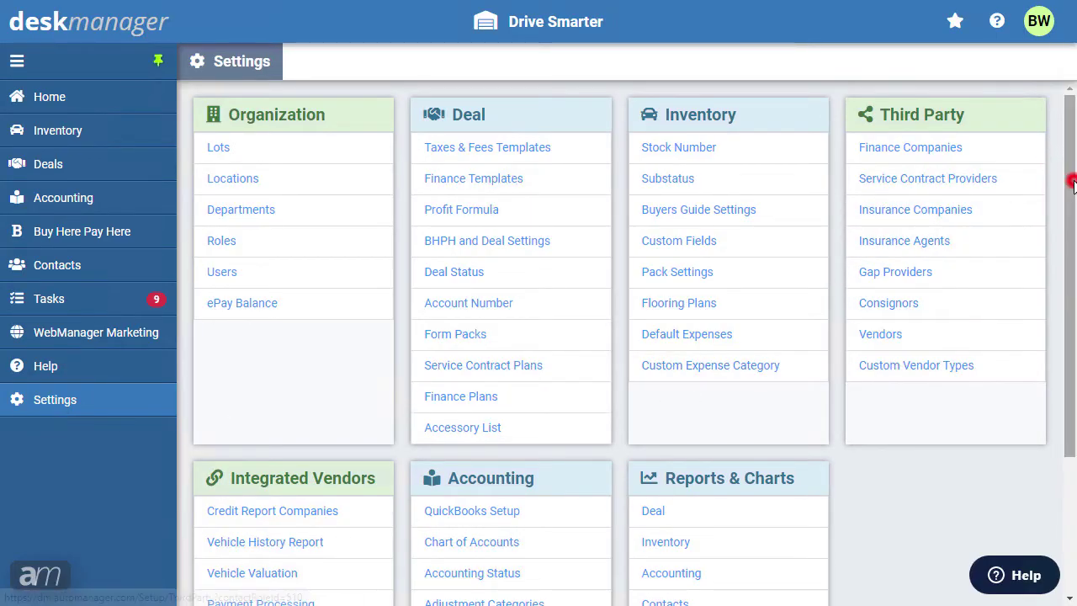
Set NADA as the default provider for book value updates under Vehicle Valuation and save
drag(1069, 192, 1038, 338)
click(281, 380)
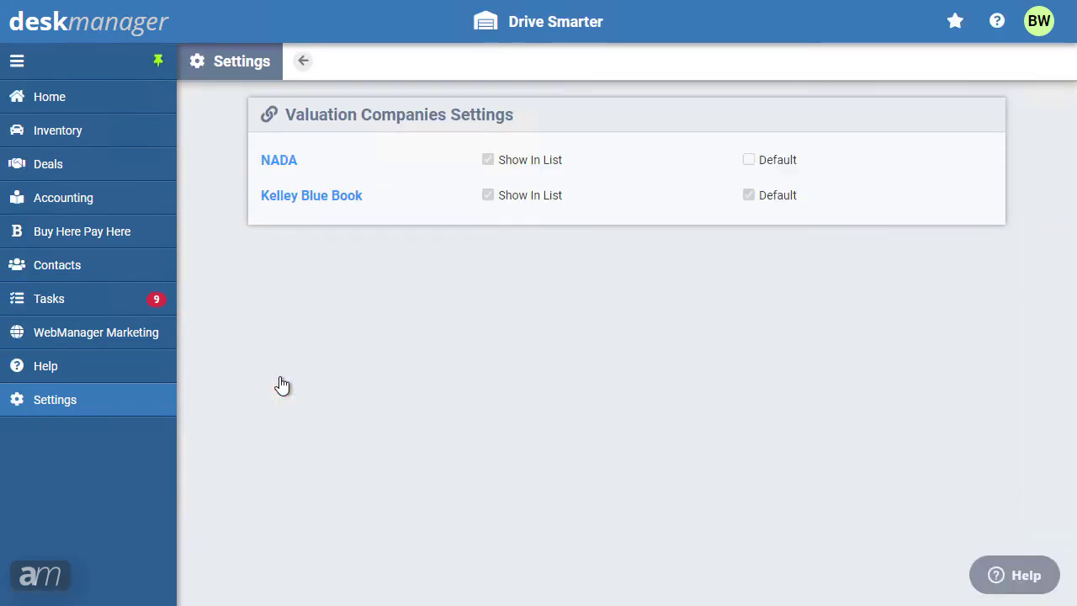
click(278, 162)
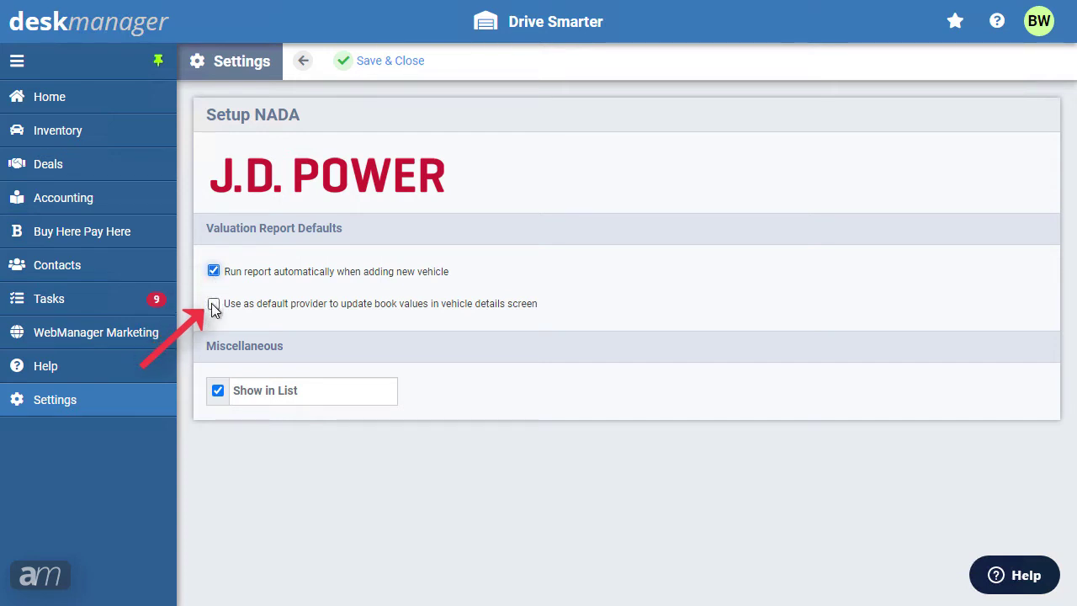
click(214, 305)
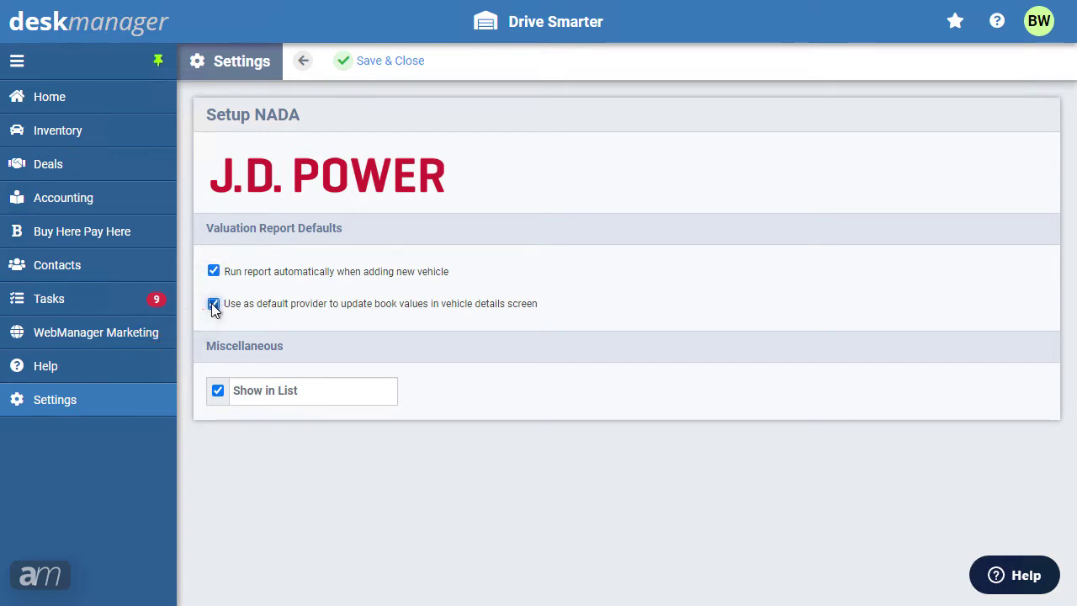
click(416, 66)
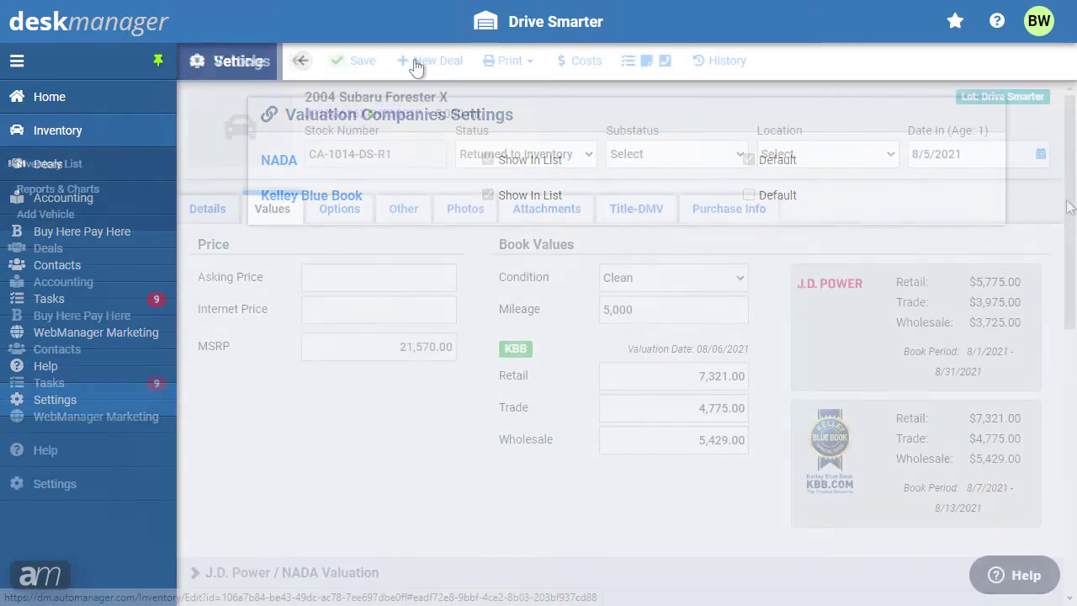
Apply the KBB figures as the Subaru's book values, then get a J.D. Power valuation for the 2005 Mercedes-Benz C230
scroll(1047, 337, down, 4)
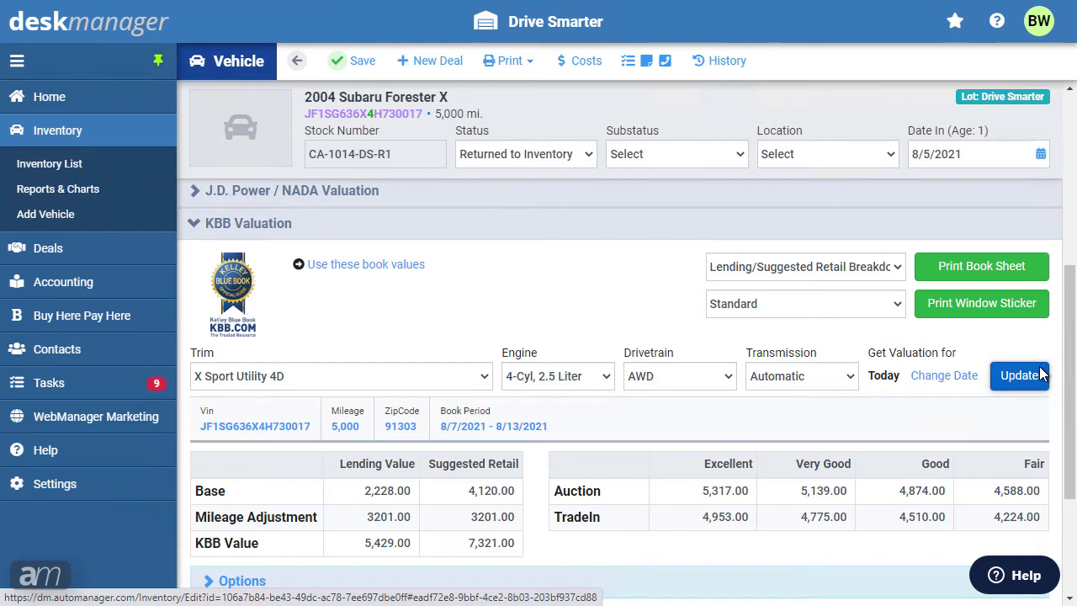
click(396, 271)
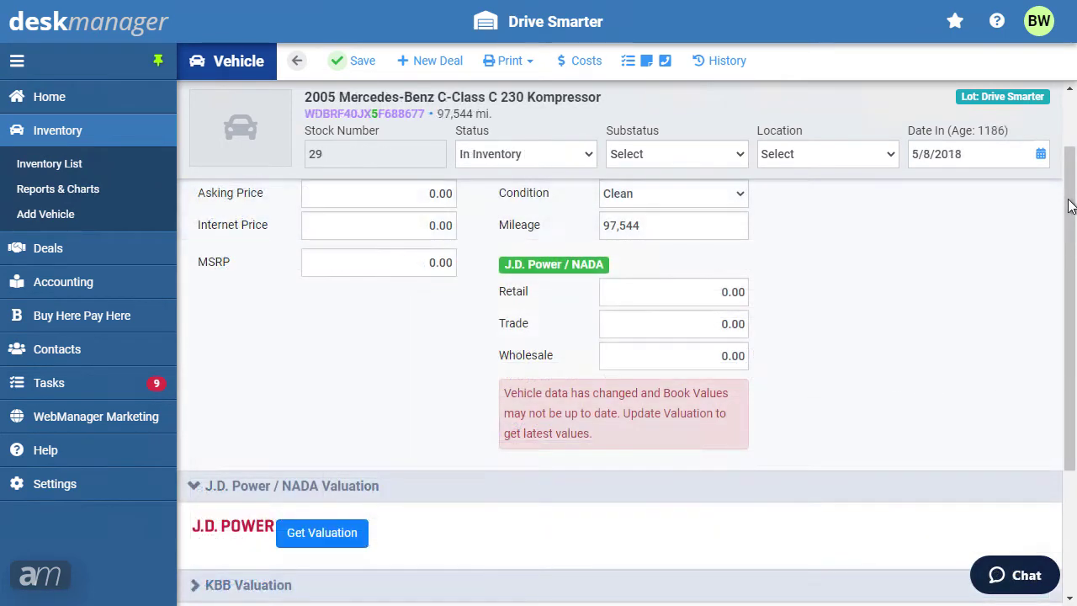
drag(1068, 206, 1064, 317)
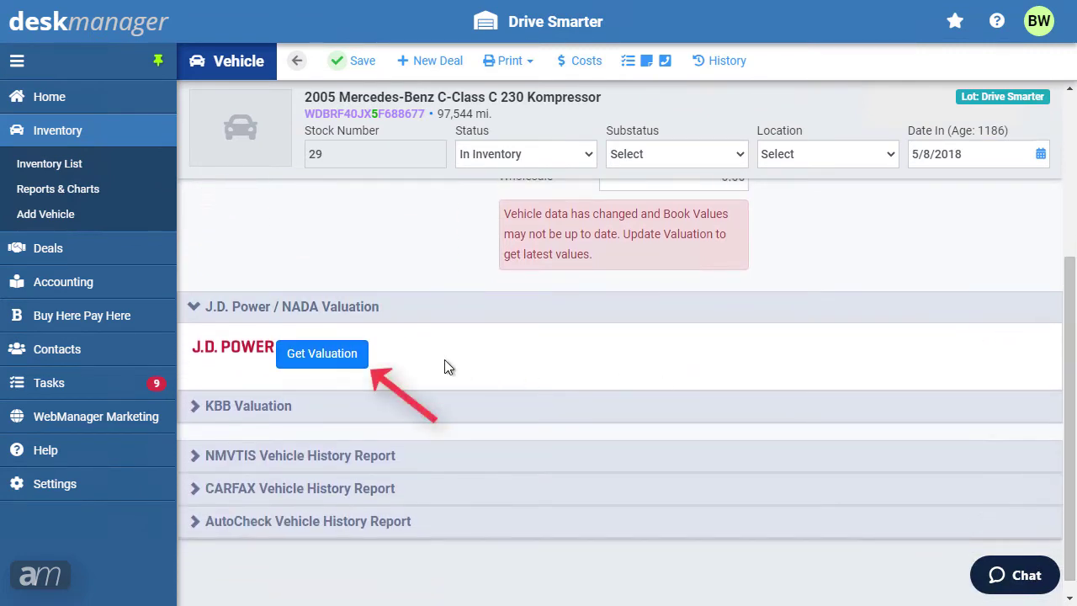
click(337, 354)
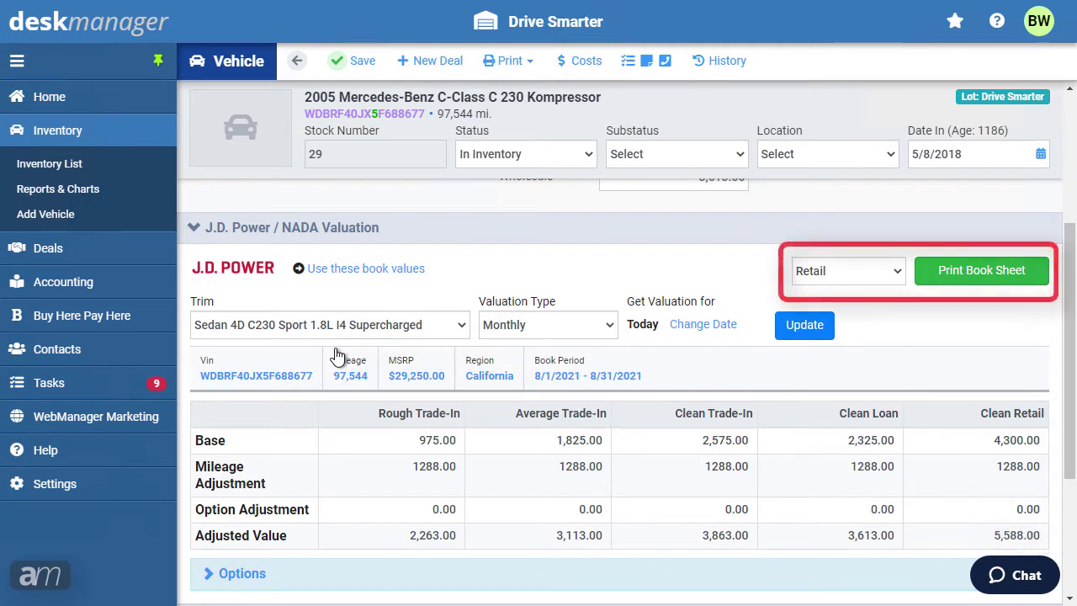
scroll(336, 356, down, 3)
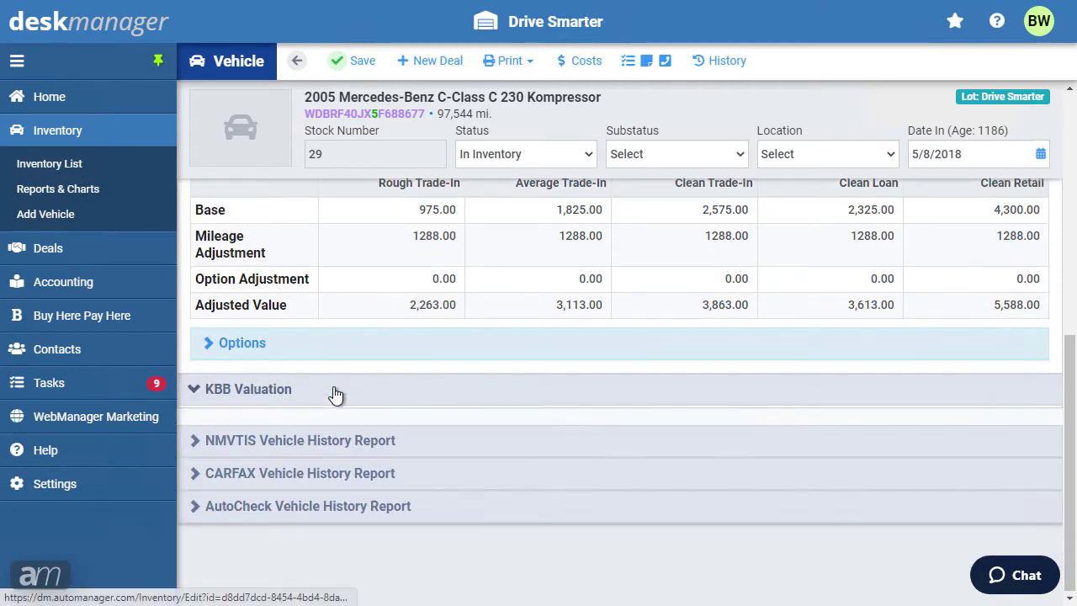
Expand KBB Valuation on the 2005 Mercedes-Benz C230 record and fetch its KBB valuation
click(335, 392)
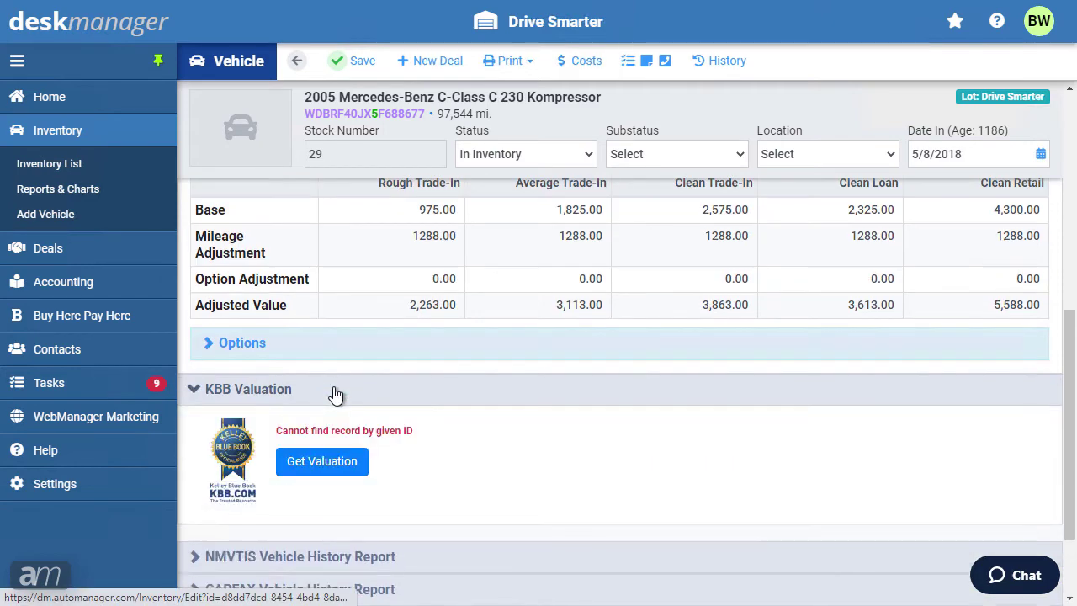
click(330, 461)
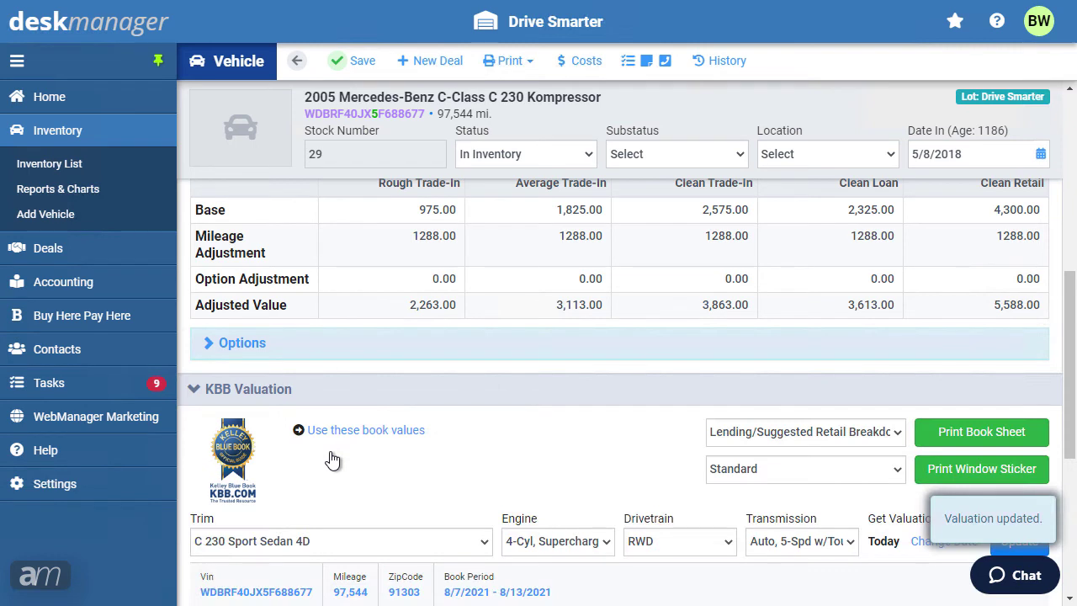
scroll(330, 457, down, 1)
scroll(330, 457, down, 2)
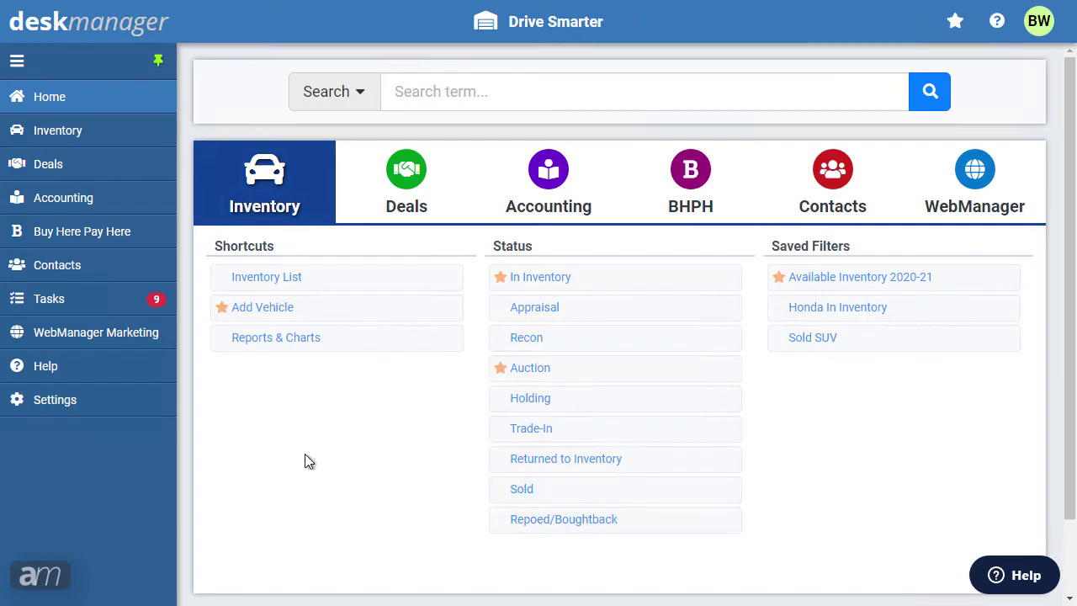
Open Settings and choose Vehicle History Report under Integrated Vendors
click(65, 402)
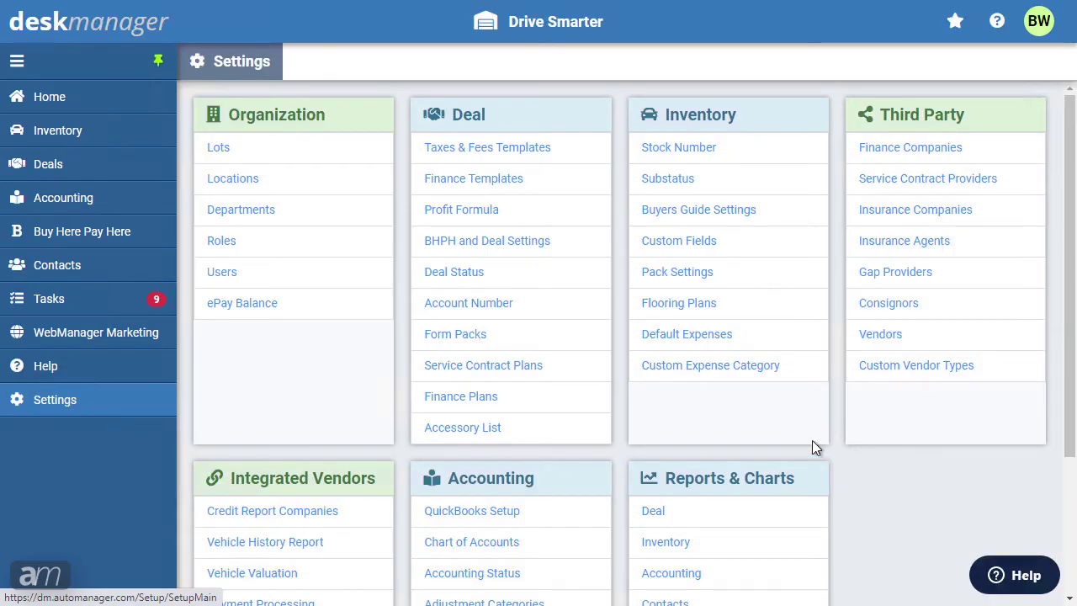
drag(1073, 388, 1066, 500)
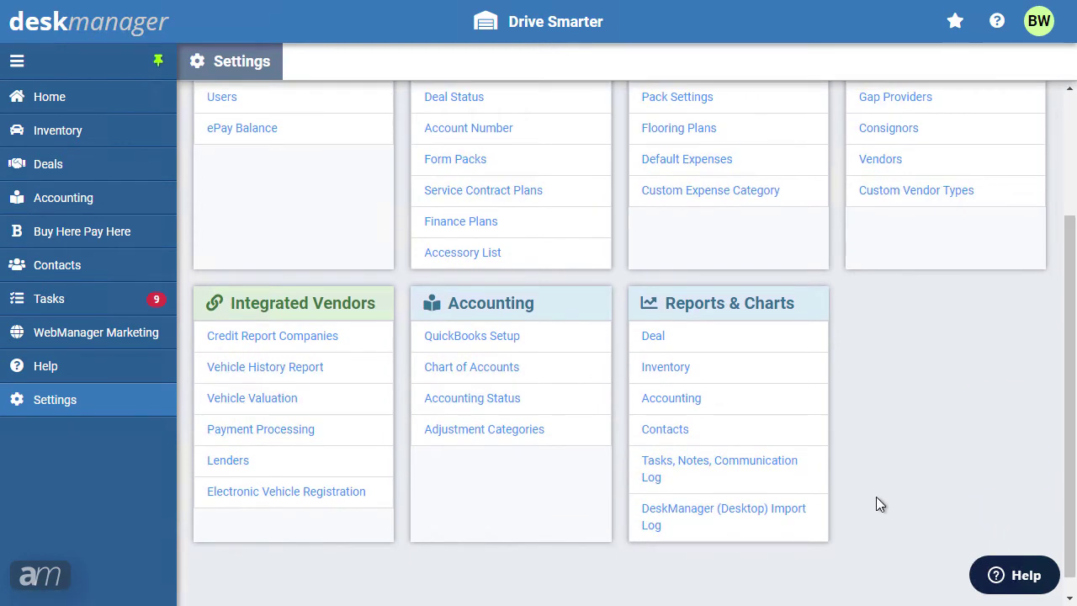
click(316, 374)
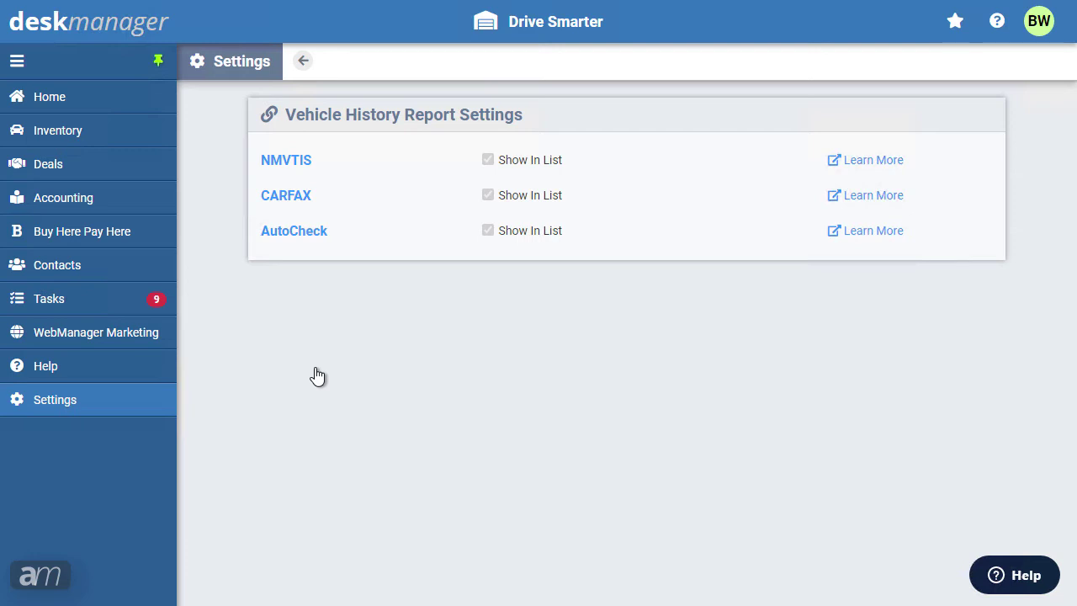
Open the NMVTIS setup, keeping Corporate report type, HTML format and English language
click(278, 168)
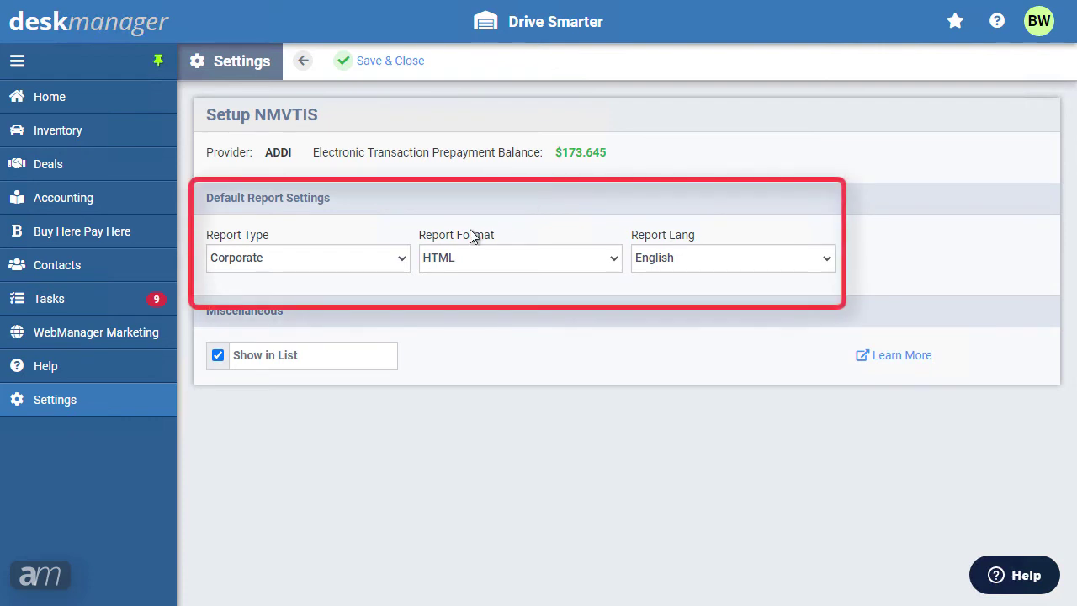
click(385, 259)
click(384, 260)
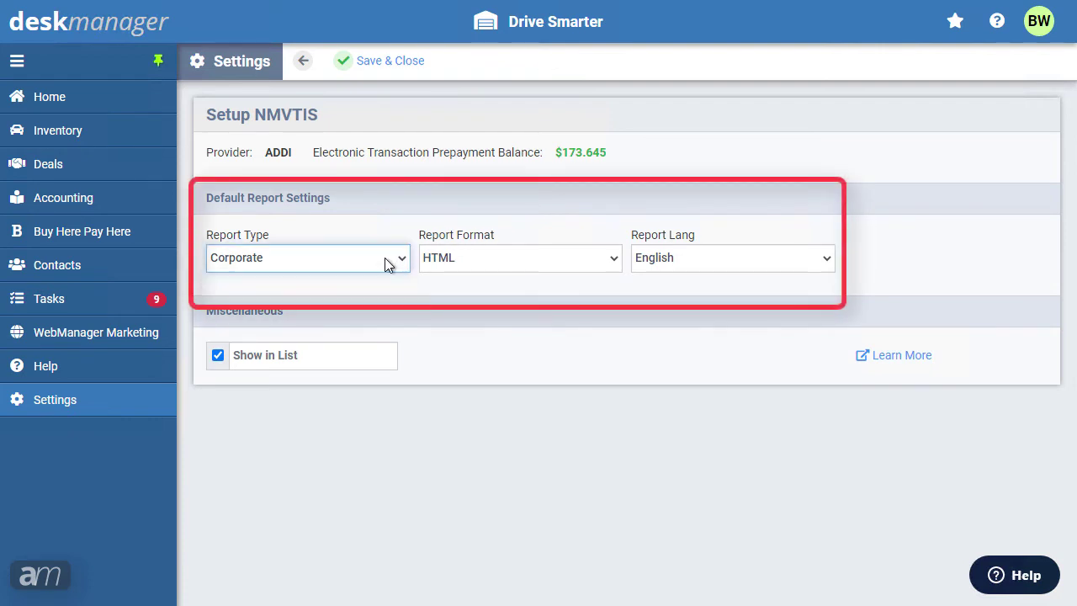
click(607, 257)
click(608, 258)
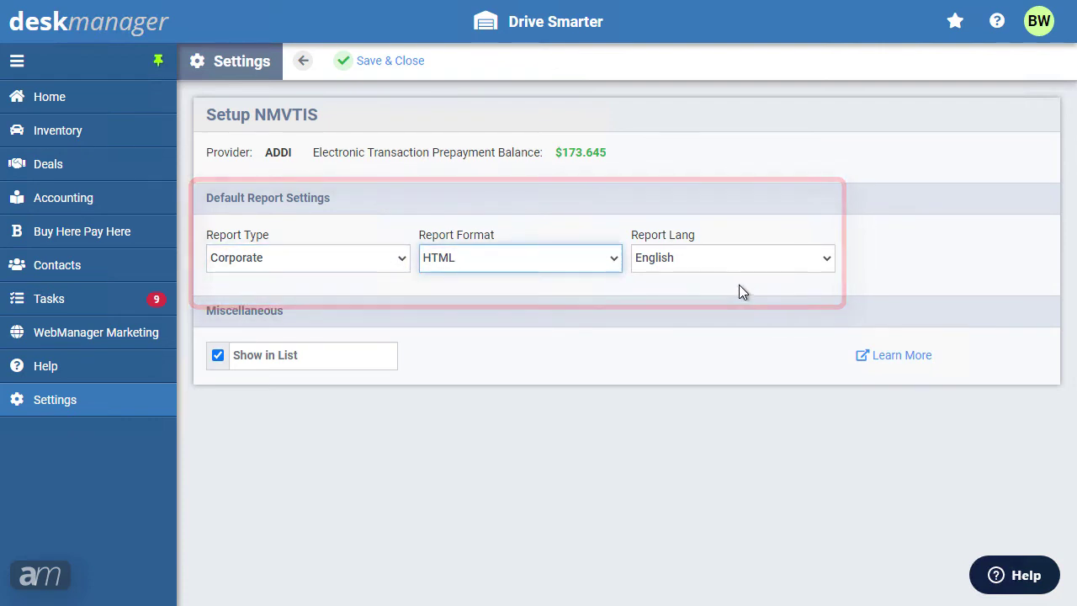
click(821, 261)
click(821, 261)
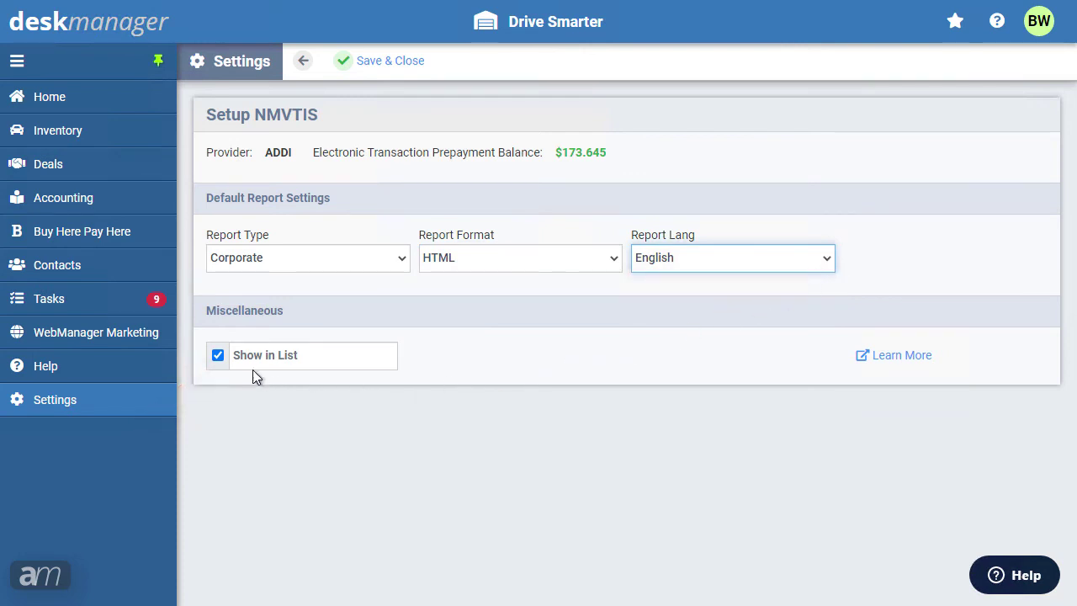
Leave NMVTIS shown in the list and save the setup
click(217, 356)
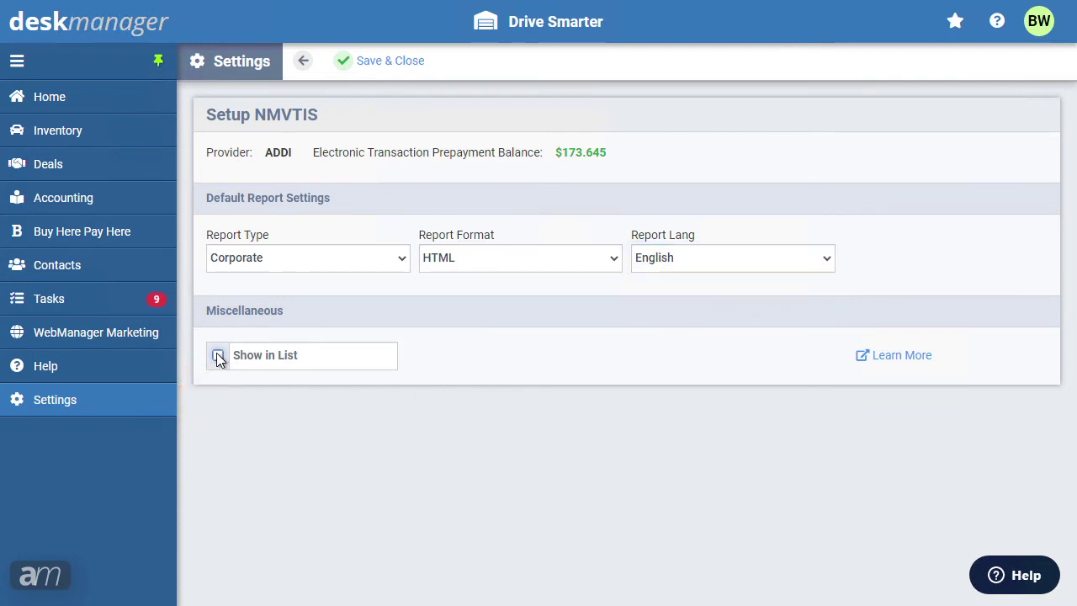
click(217, 355)
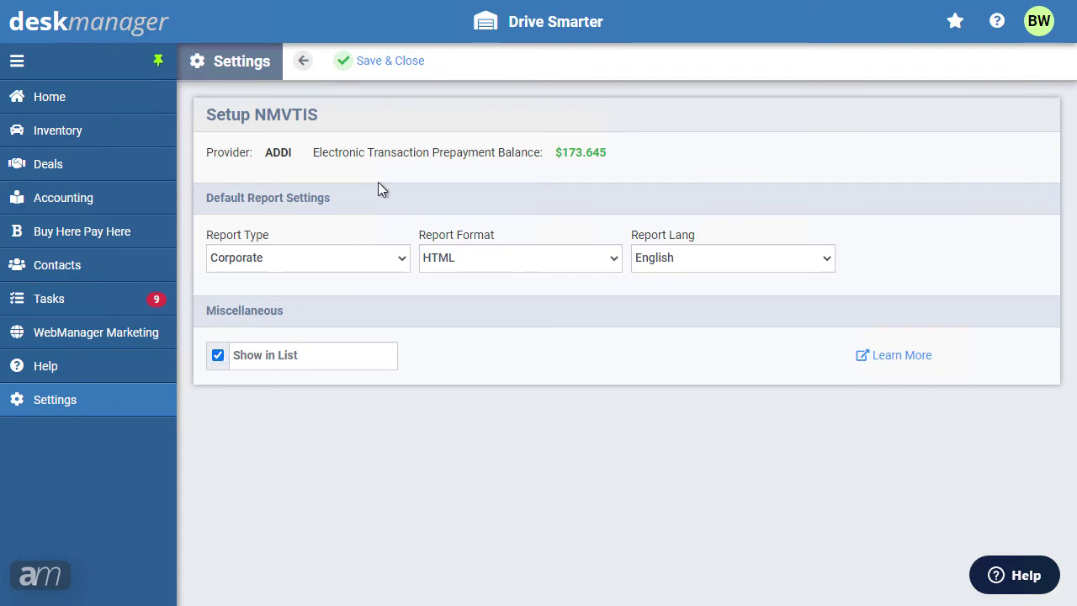
click(390, 64)
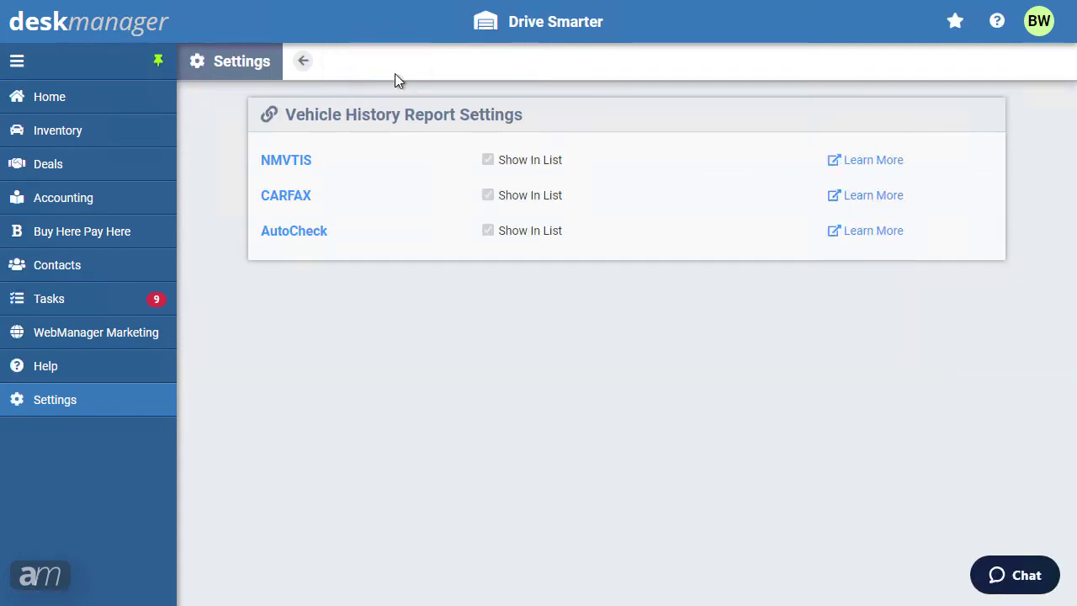
Save the CARFAX setup with Vehicle History Report kept as the report type
click(284, 195)
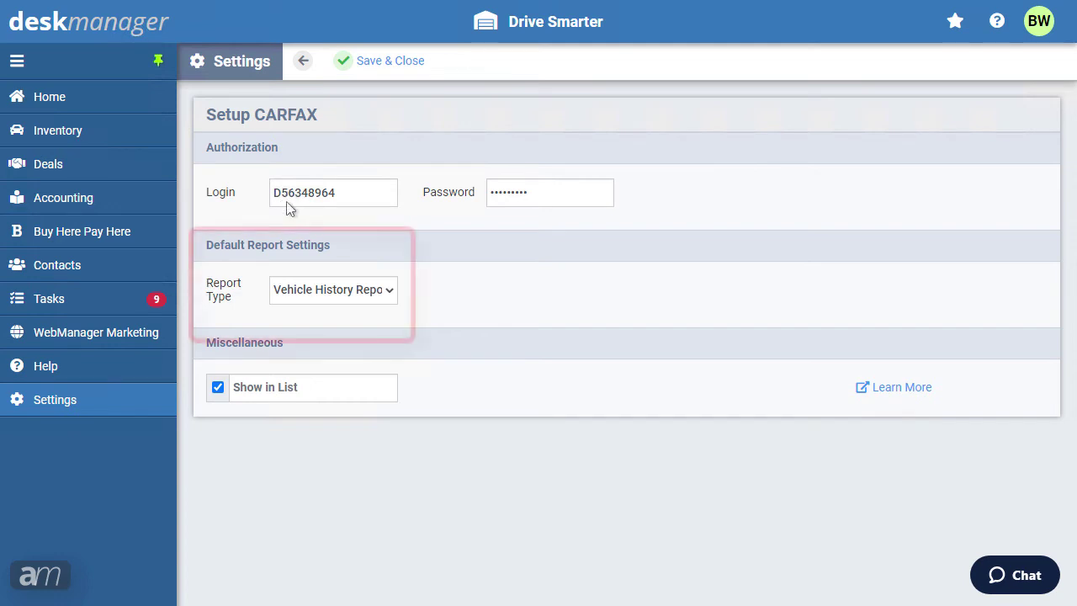
click(345, 294)
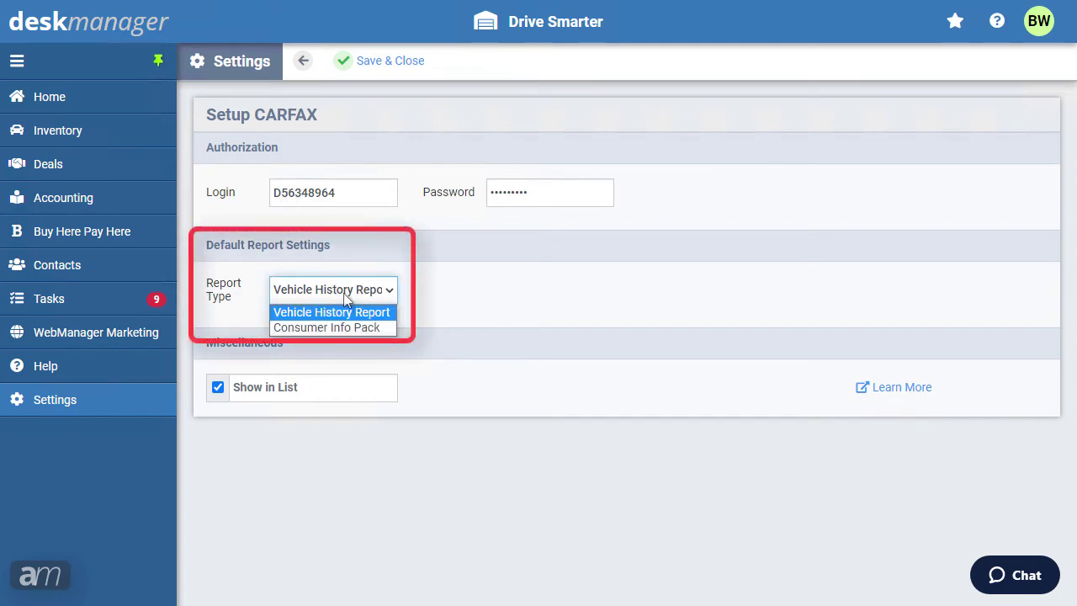
click(344, 293)
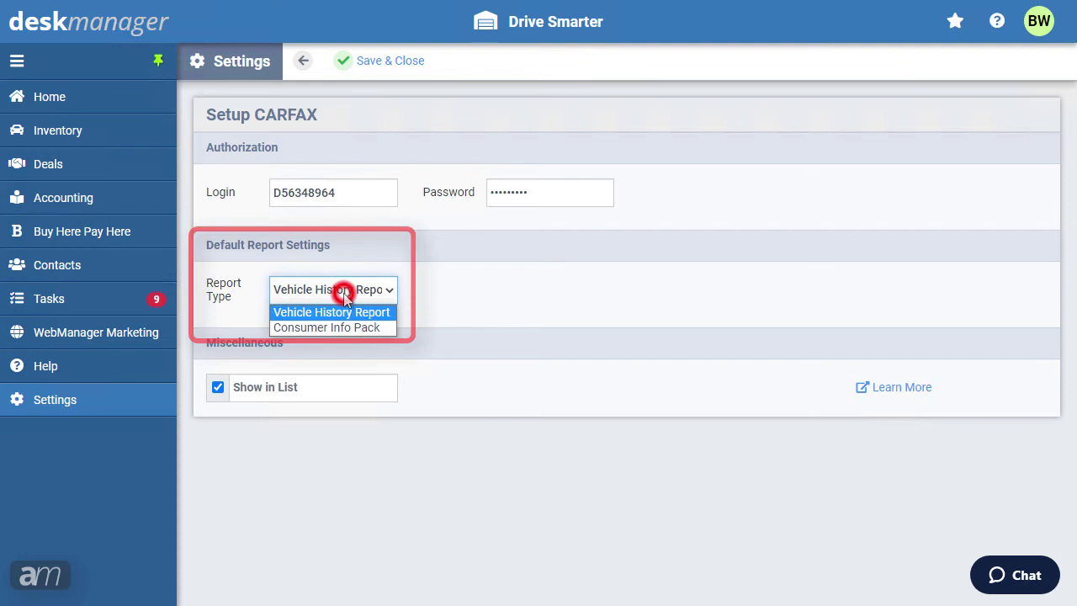
click(396, 67)
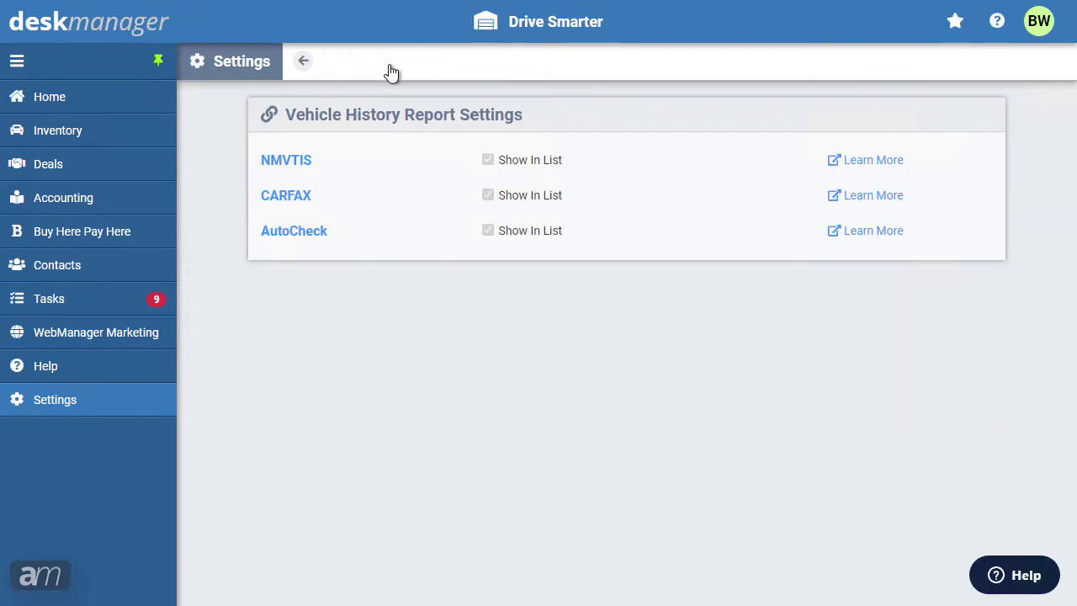
Enter the dealer code in the AutoCheck setup and save it
click(292, 236)
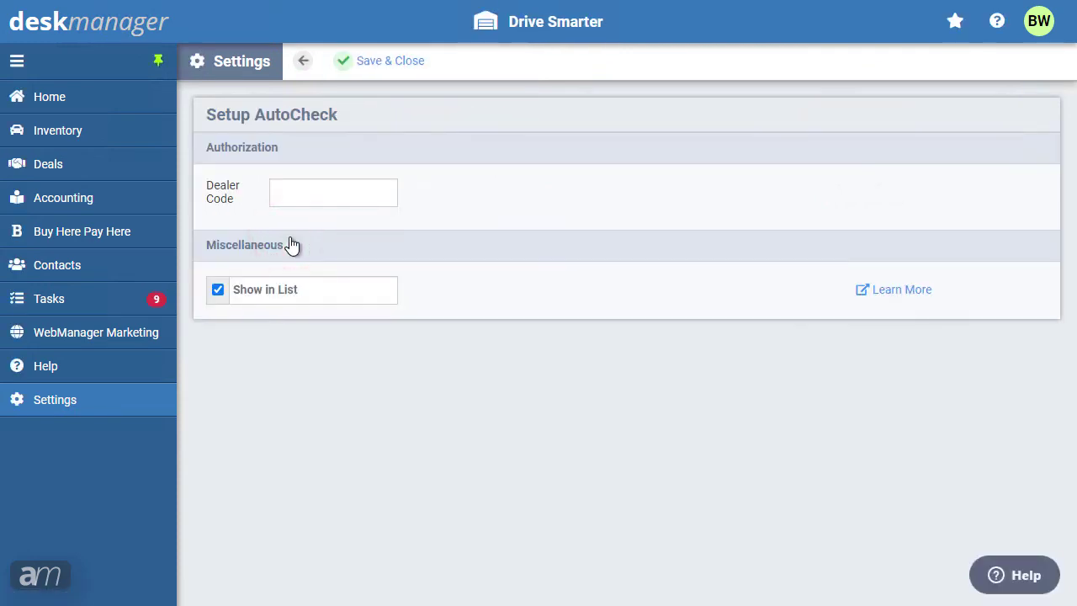
click(327, 196)
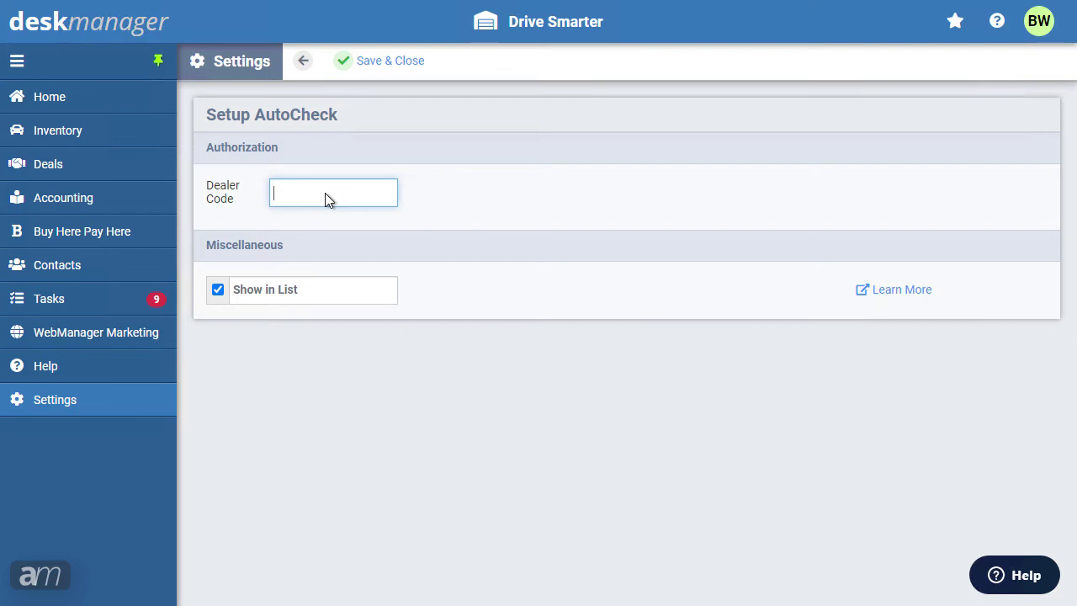
text(6544153)
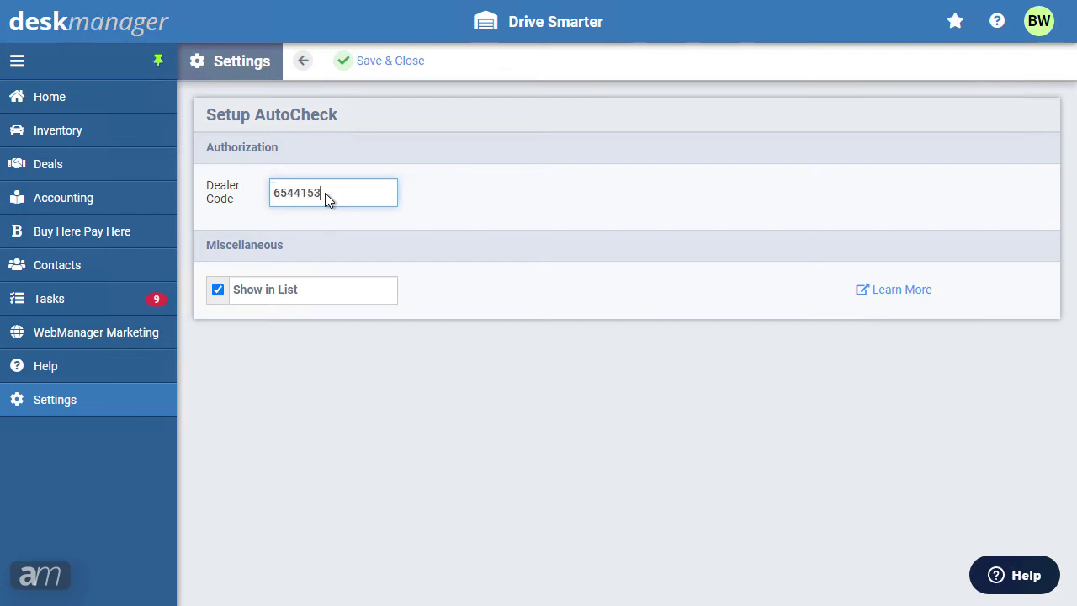
click(383, 66)
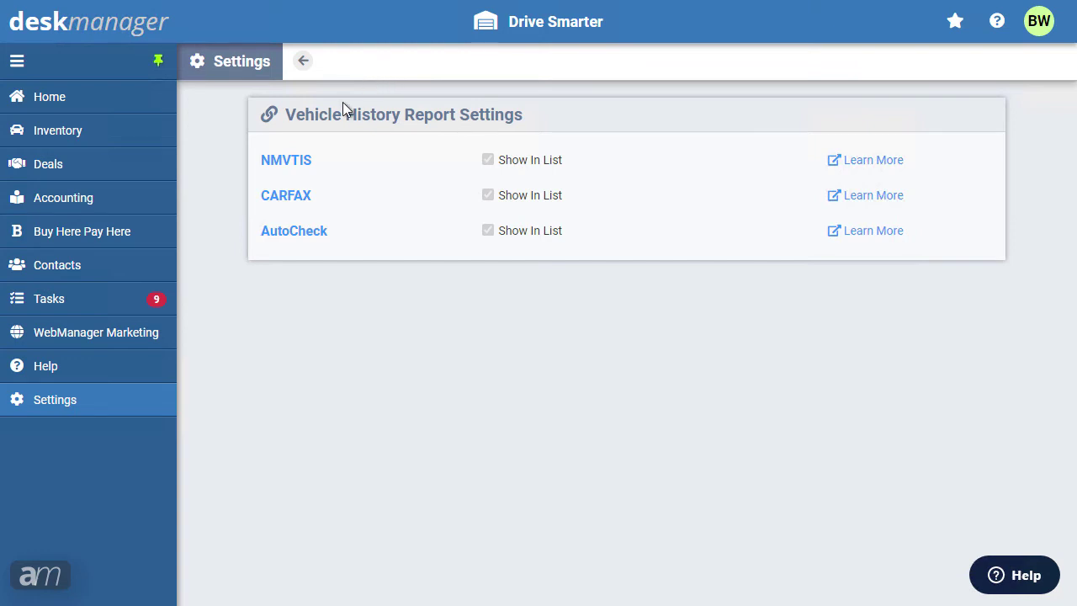
Open the 2004 Subaru Forester X from inventory and show its Values tab
click(71, 136)
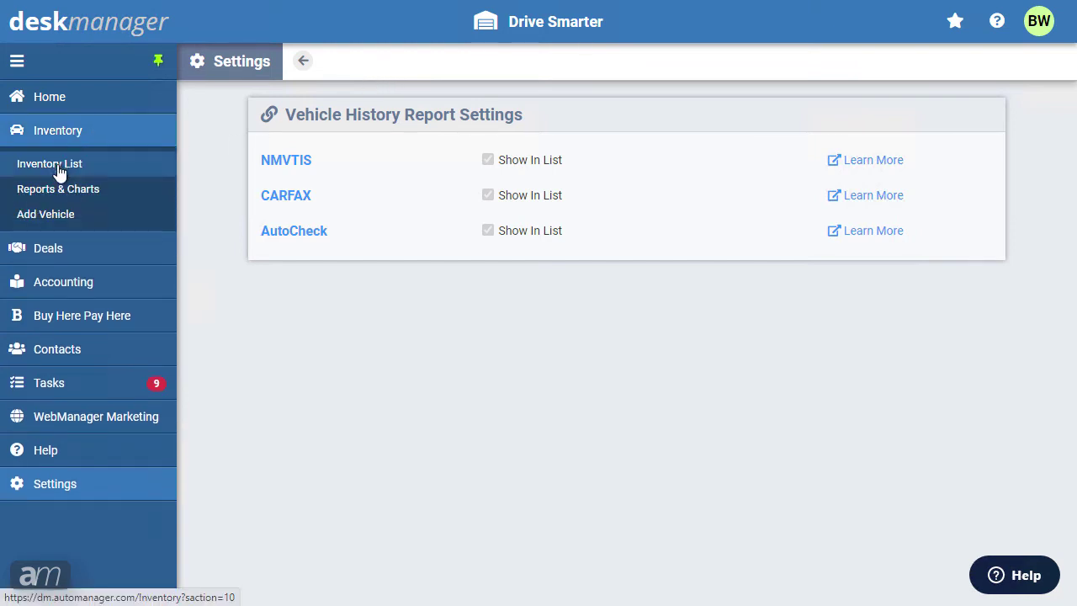
click(59, 172)
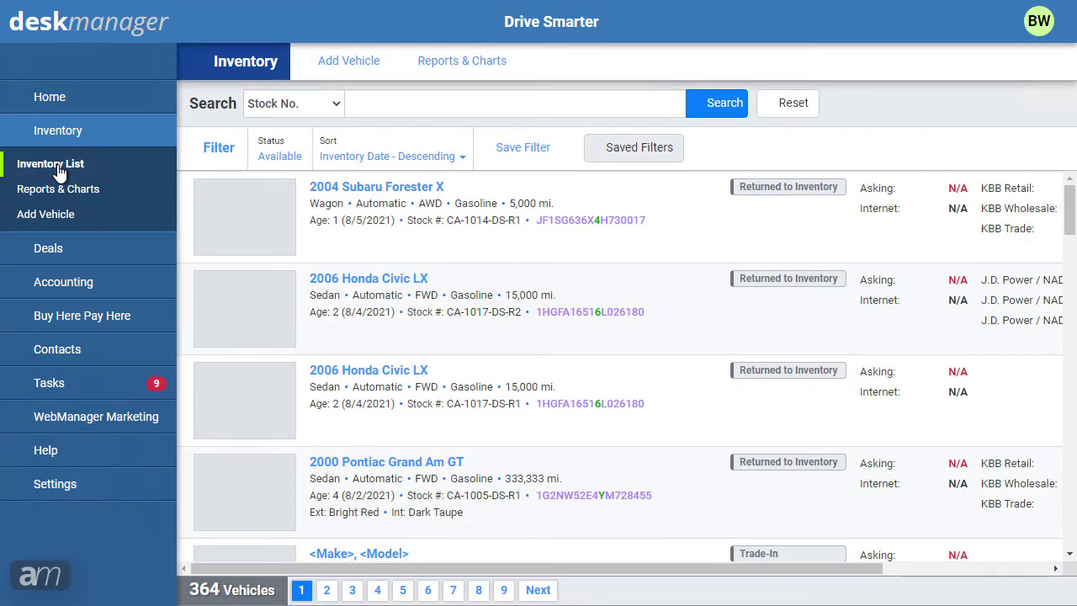
click(376, 189)
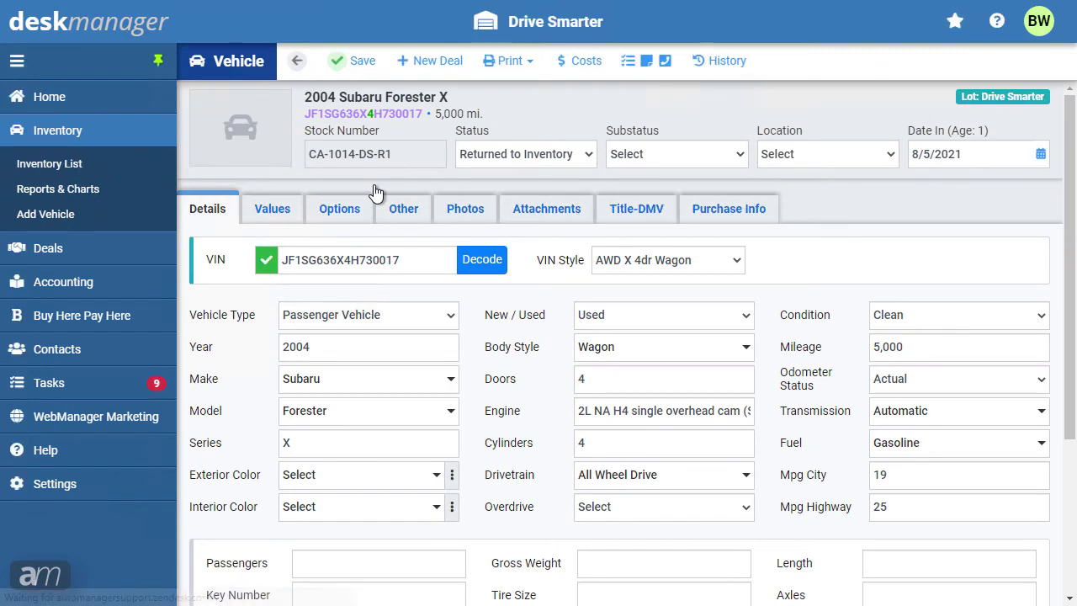
click(271, 216)
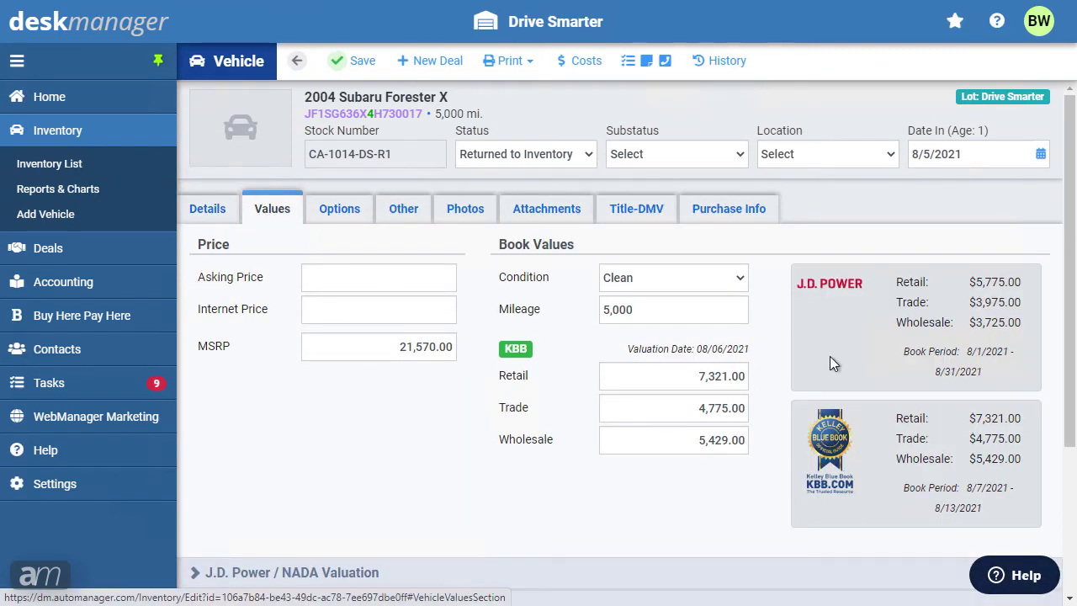
Expand NMVTIS Vehicle History Report and order the report
drag(1069, 321, 1059, 419)
scroll(1059, 420, down, 2)
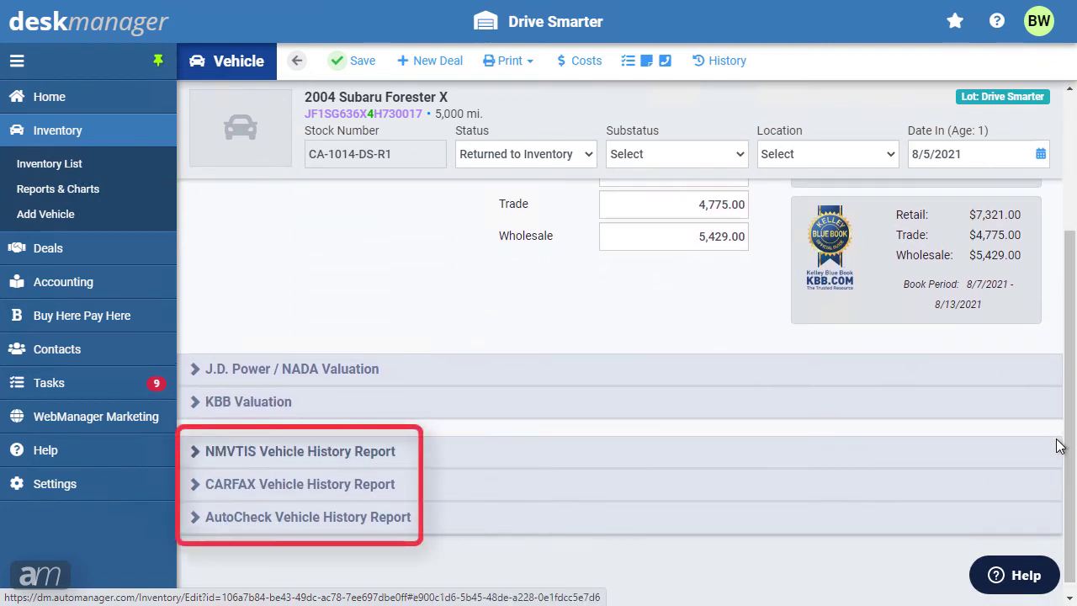
click(345, 454)
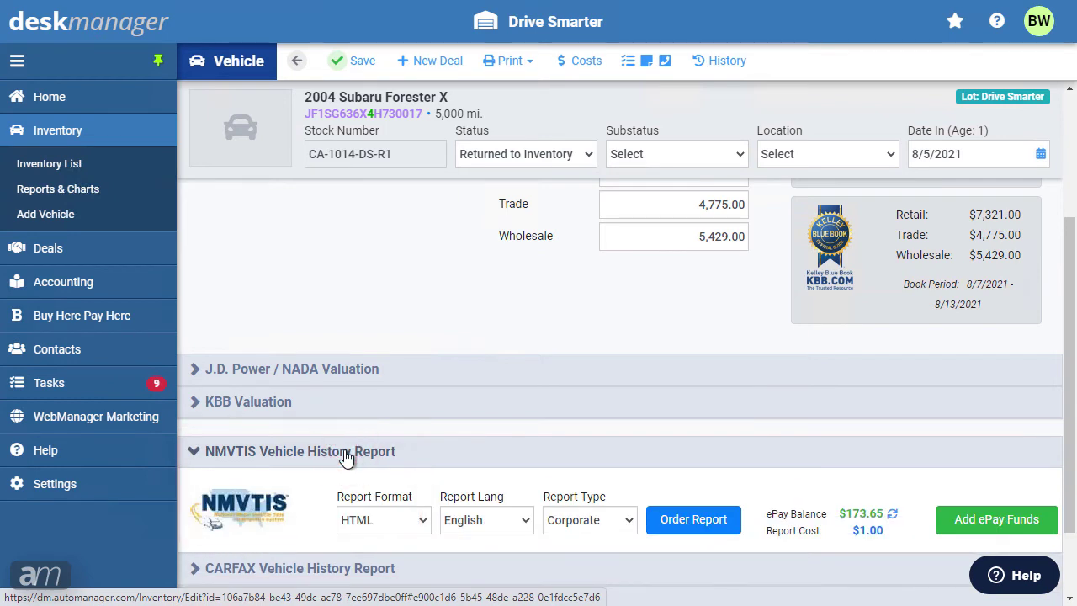
click(724, 528)
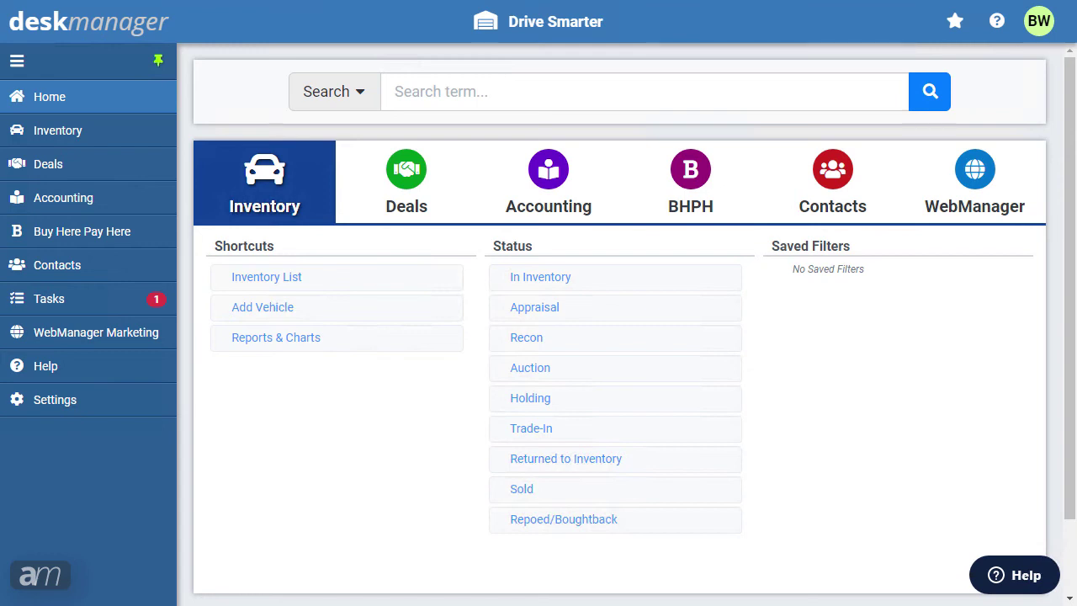
Choose Worldpay under Payment Processing settings and continue to its setup for the CA IMS lot
click(79, 413)
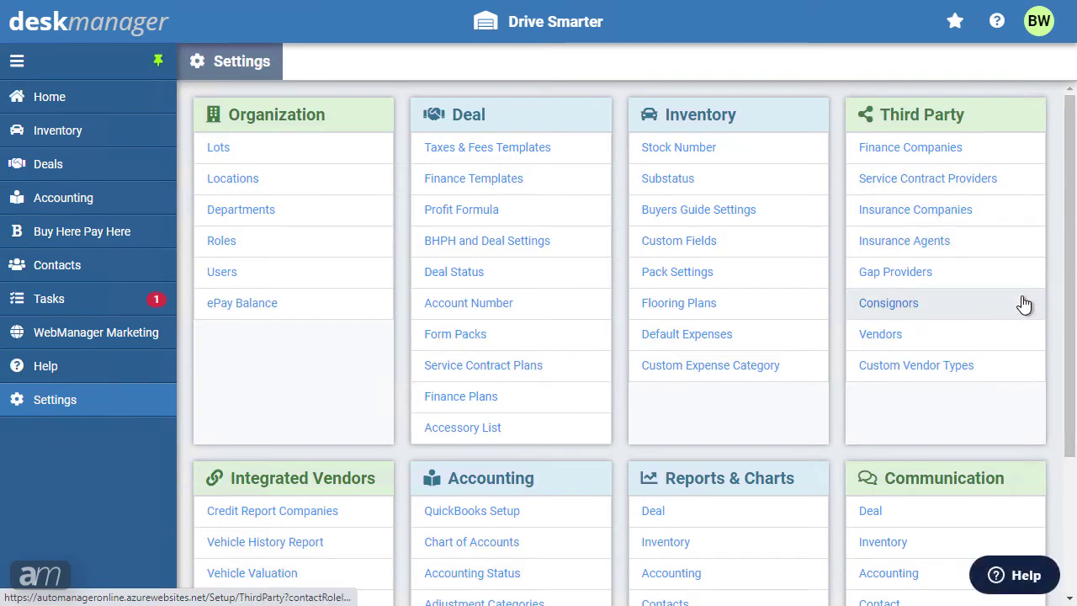
scroll(1065, 316, down, 3)
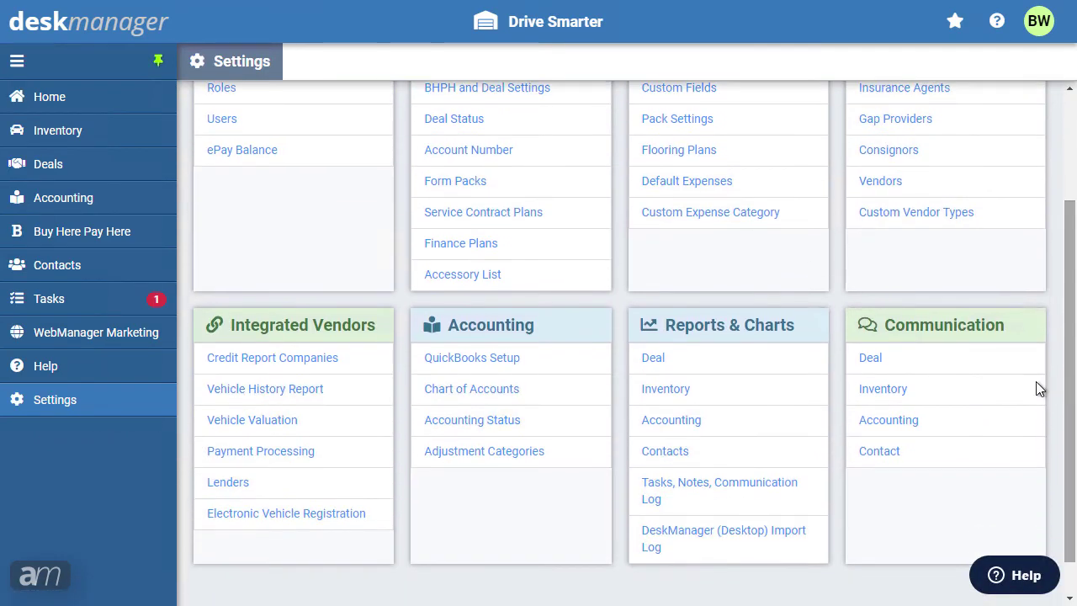
click(264, 459)
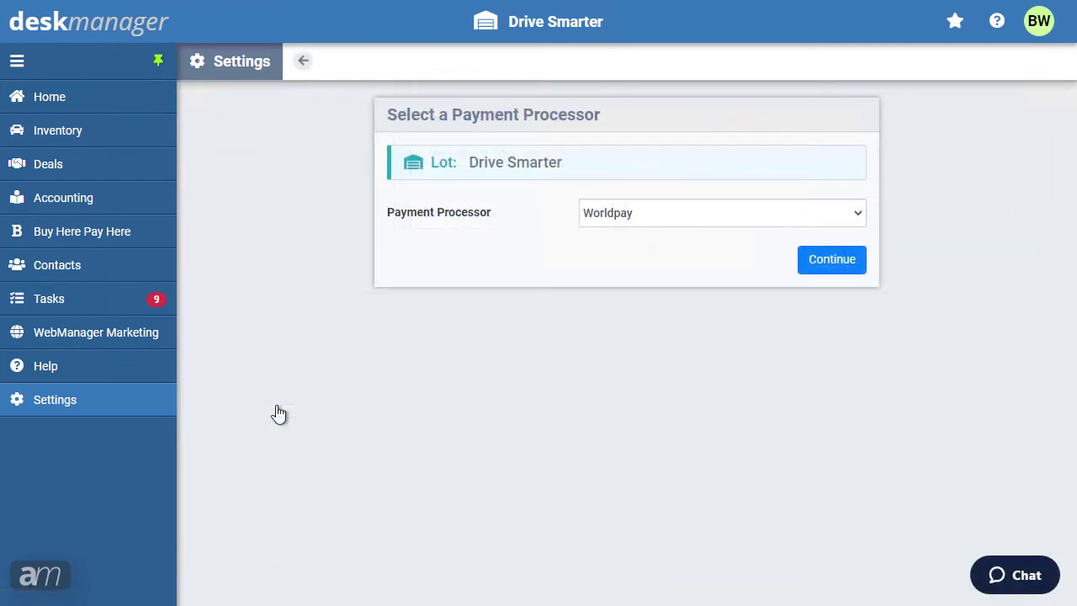
click(772, 221)
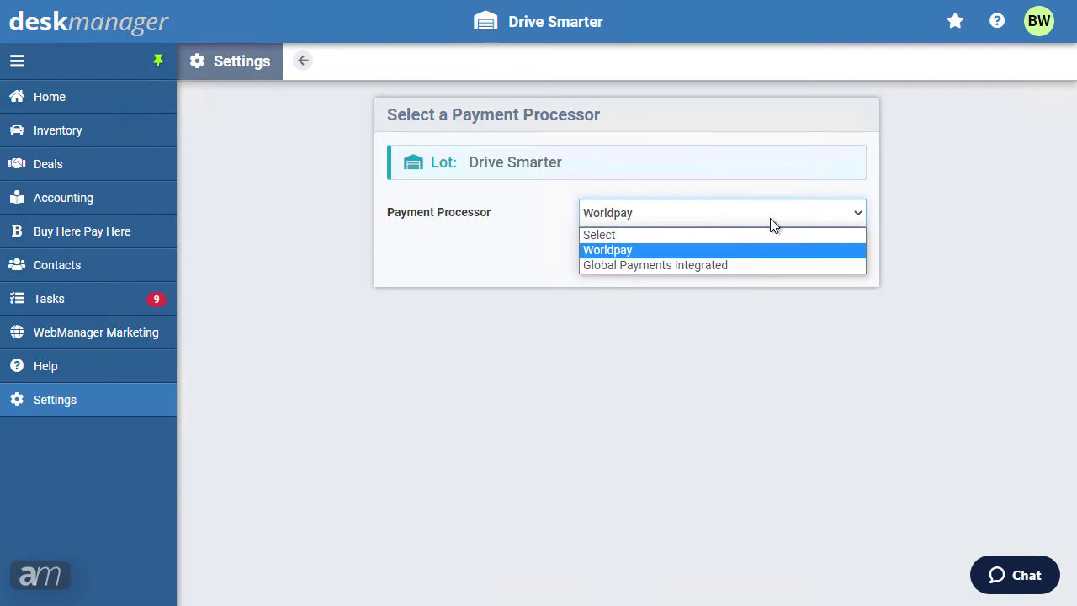
click(770, 218)
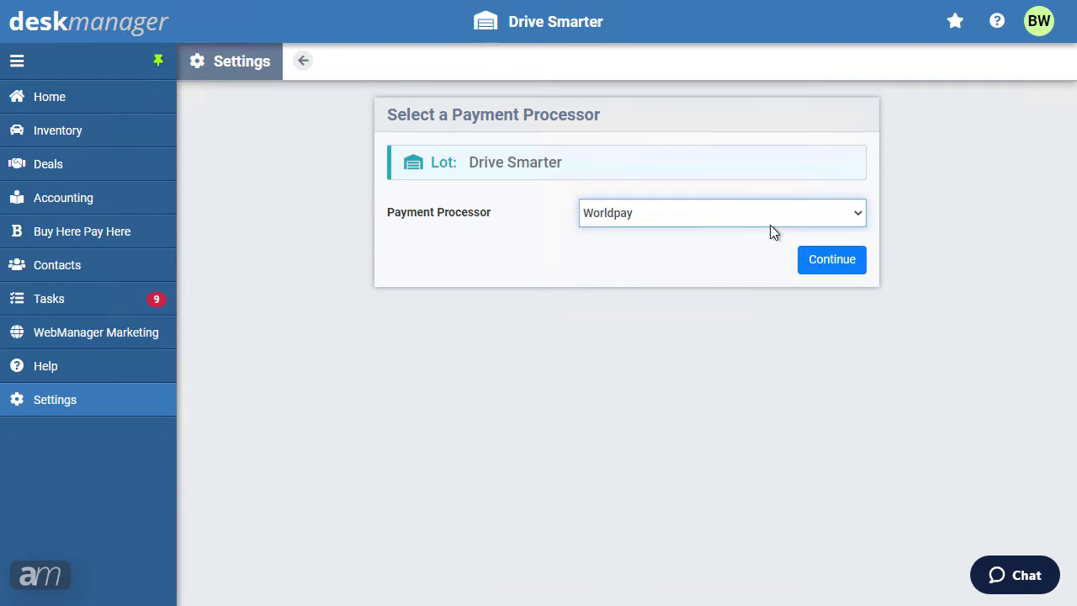
click(833, 266)
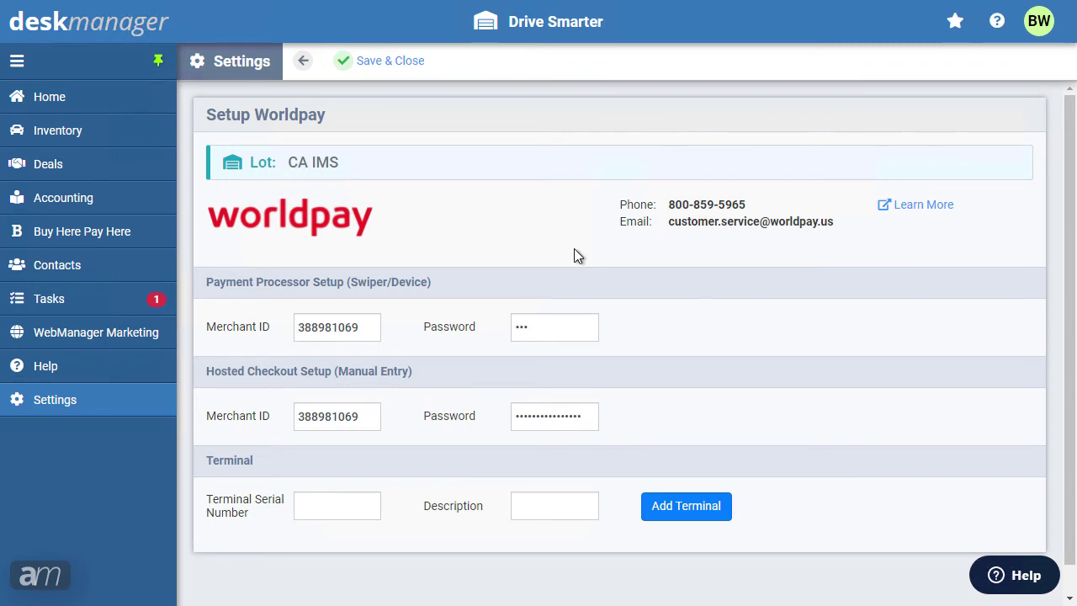
Link a 'Front Desk' terminal with its serial number to Worldpay and save the setup
click(299, 512)
text(117900035607)
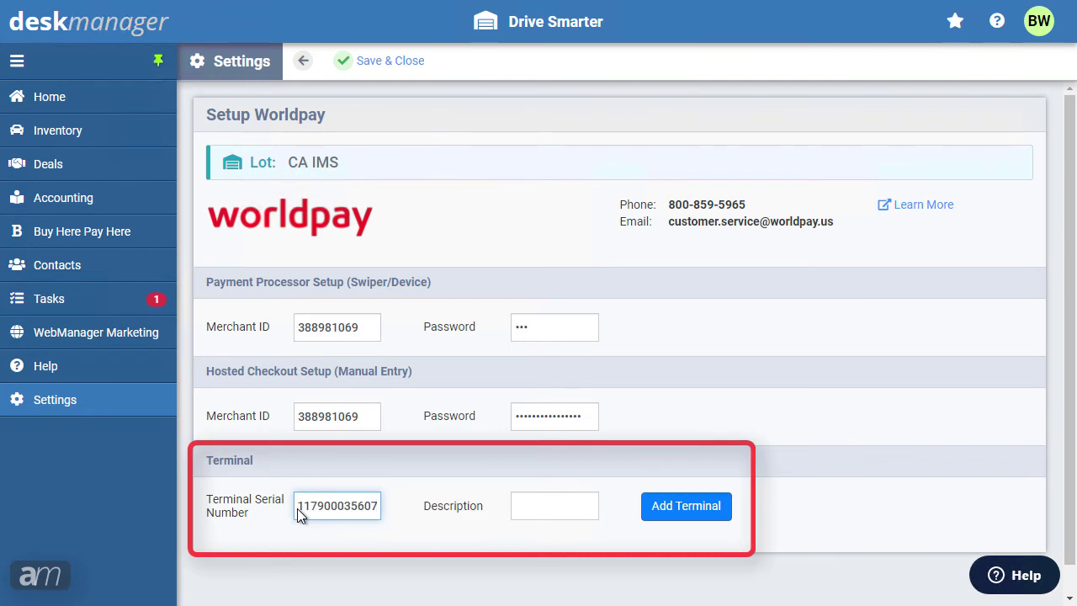
click(560, 513)
text(Front Desk)
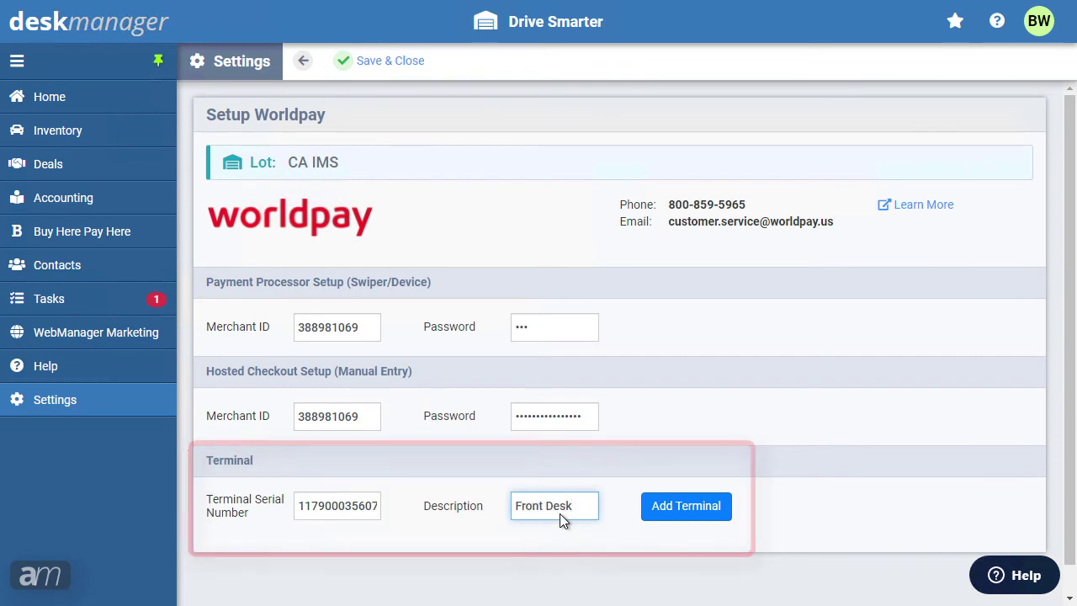
click(677, 515)
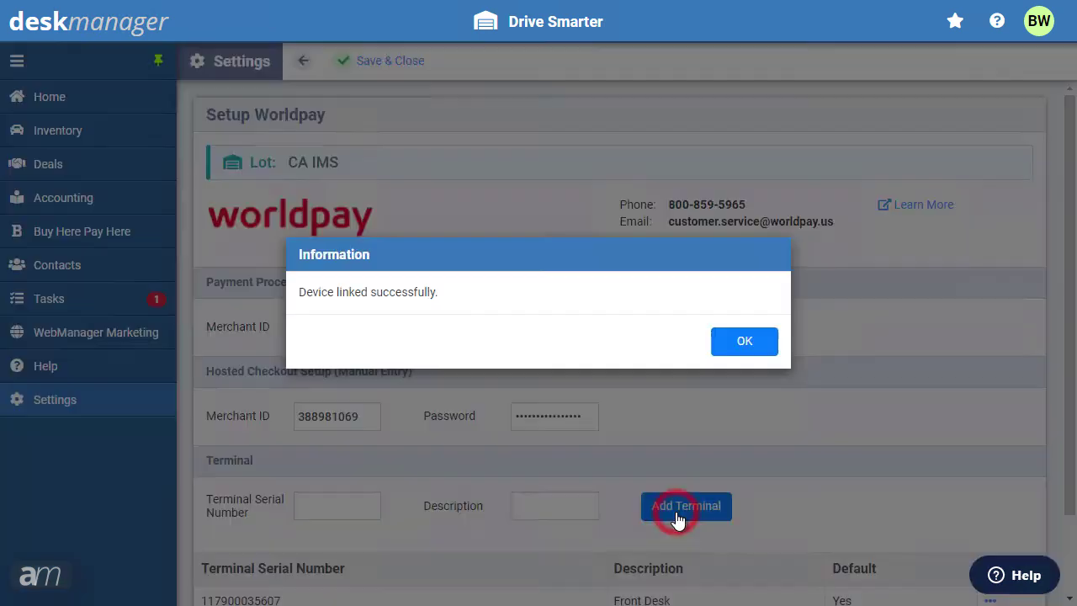
click(745, 341)
scroll(744, 353, down, 1)
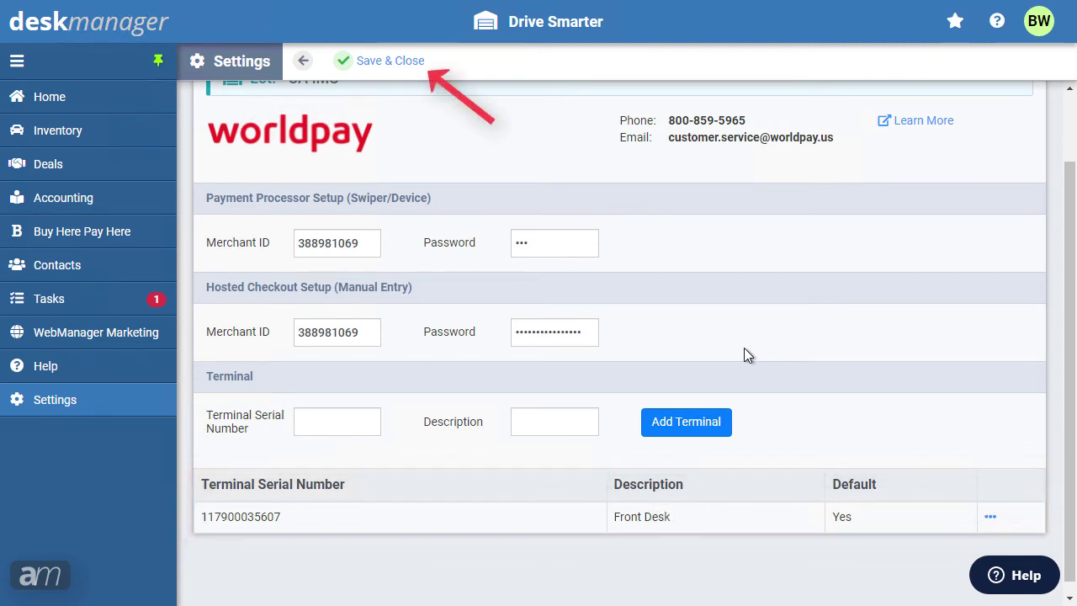
click(395, 60)
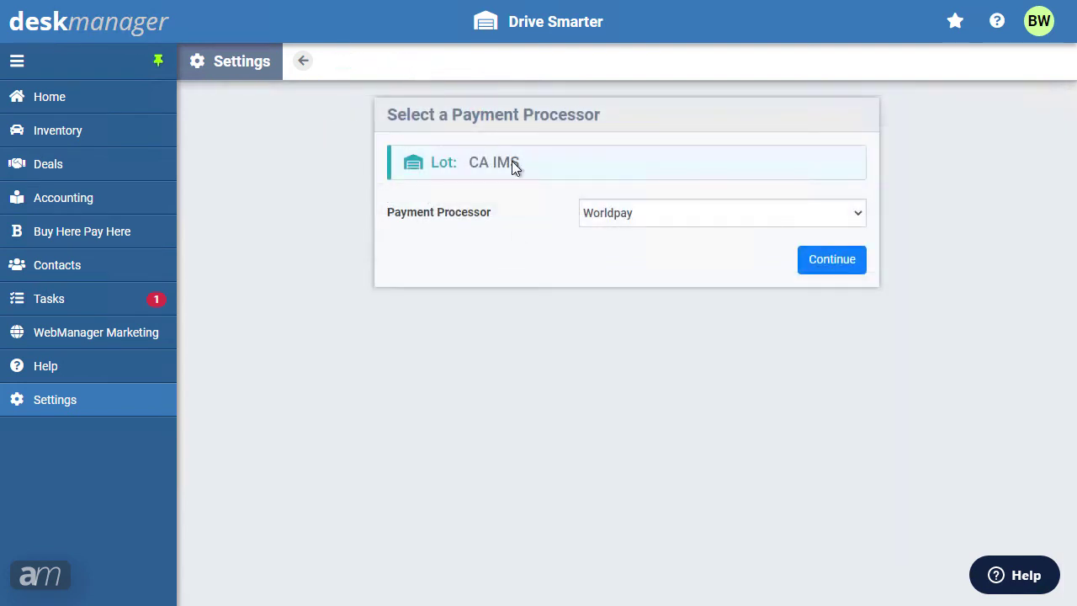
Choose Global Payments Integrated as the payment processor and continue to its setup
click(664, 211)
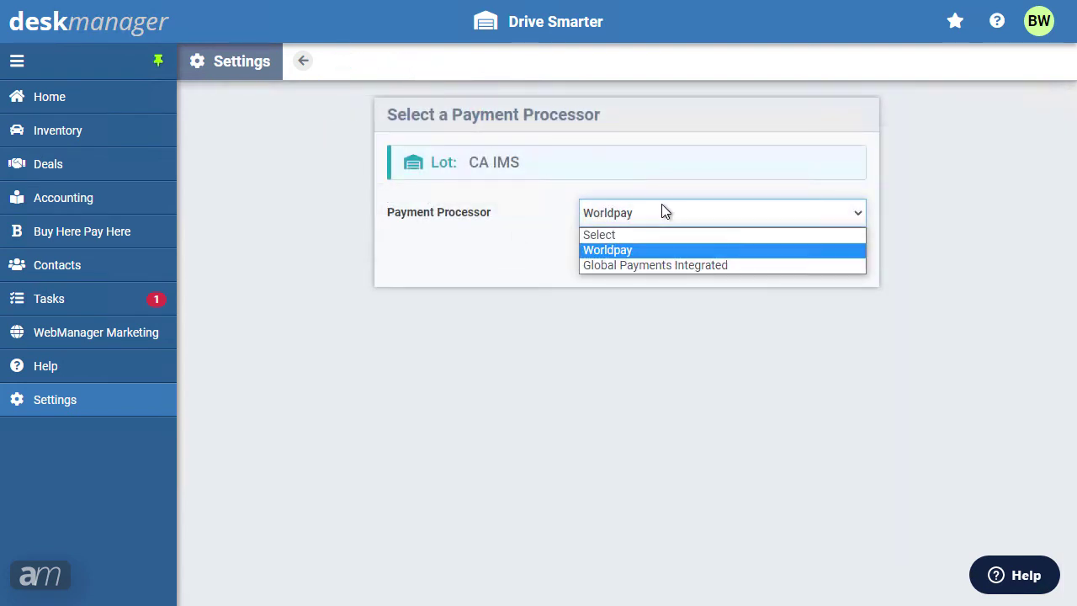
click(673, 265)
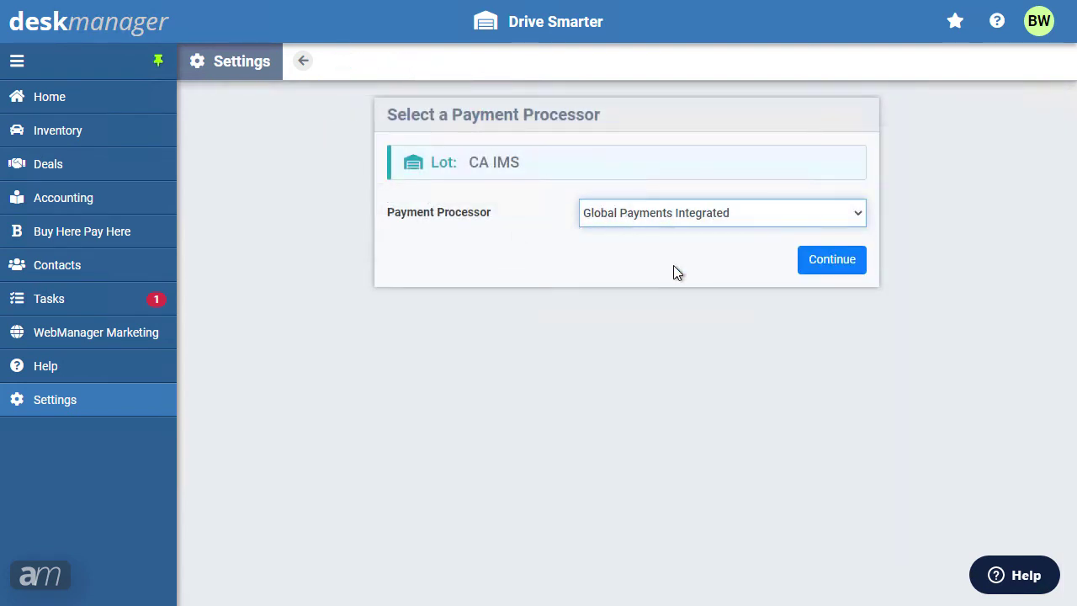
click(842, 258)
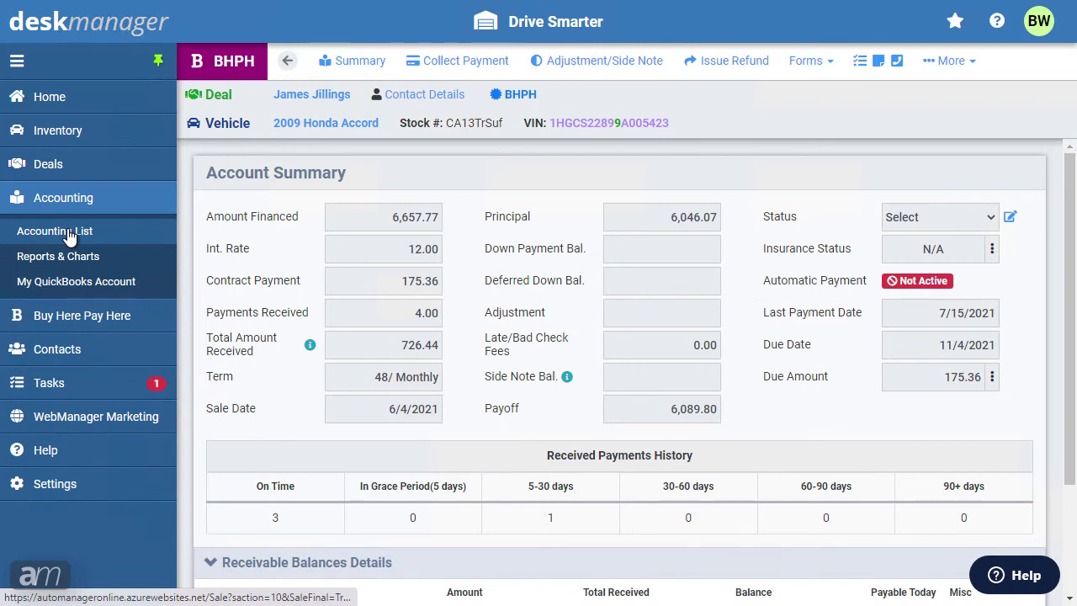
Collect the 175.36 due on the 2009 Honda Accord account using the Online Payment method
click(435, 75)
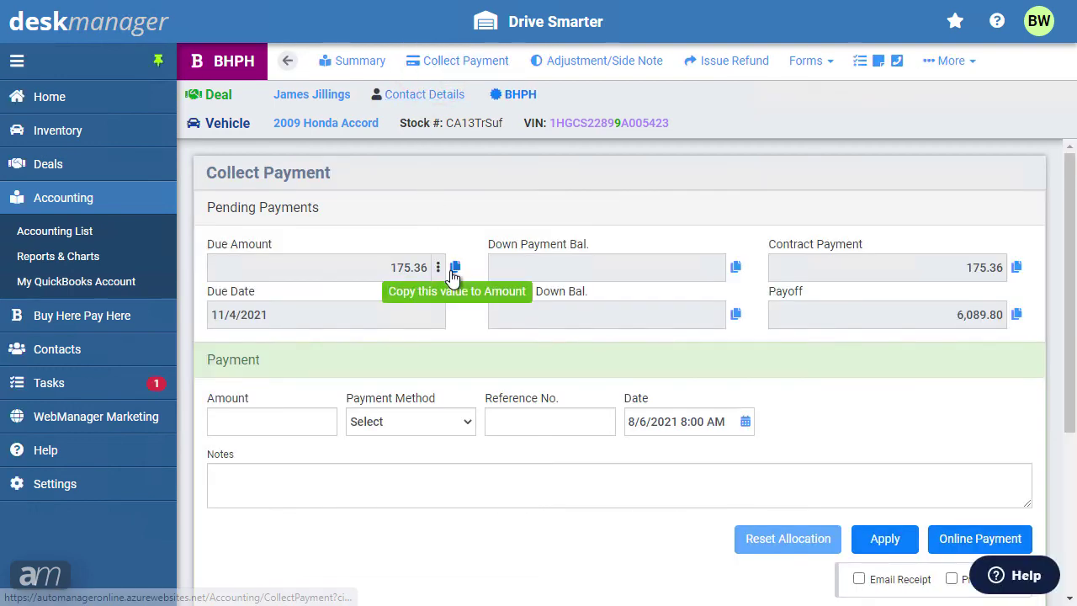
click(454, 267)
click(415, 420)
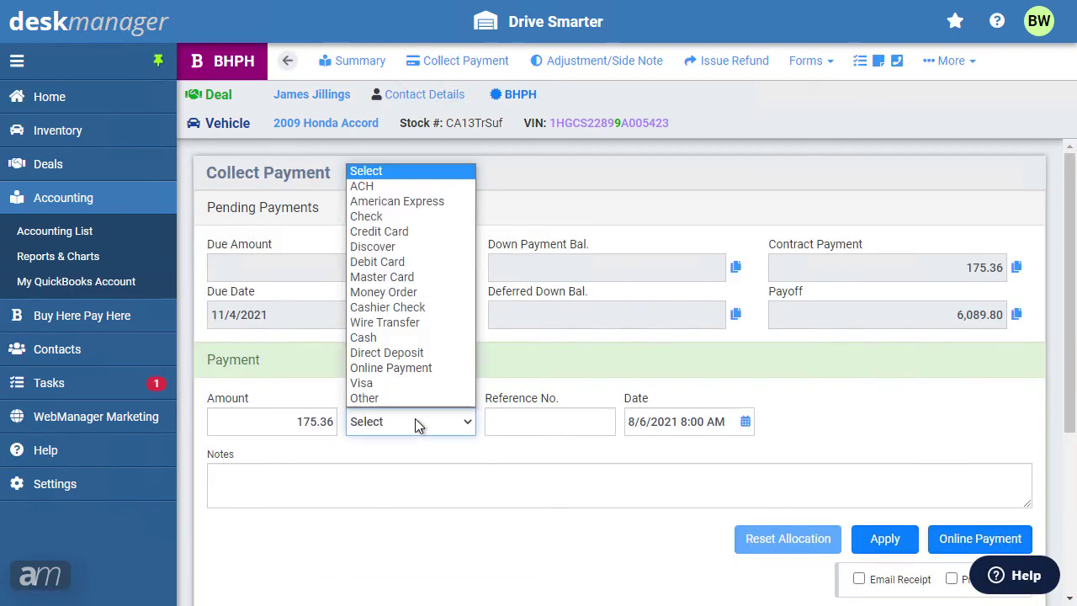
click(413, 367)
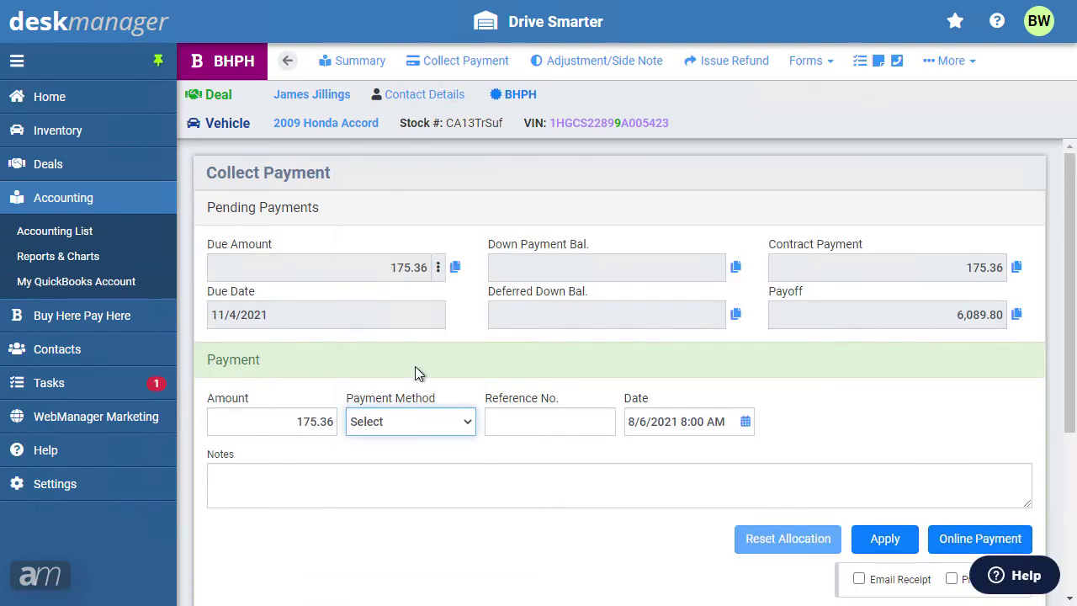
click(976, 543)
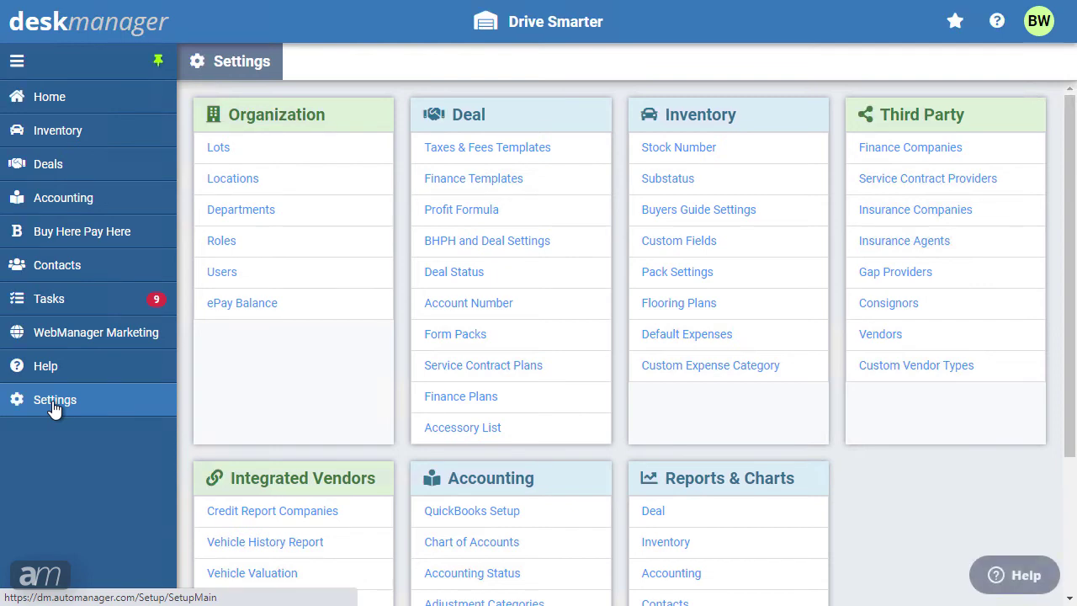
Open the Service Contract Providers list under Third Party settings
click(909, 179)
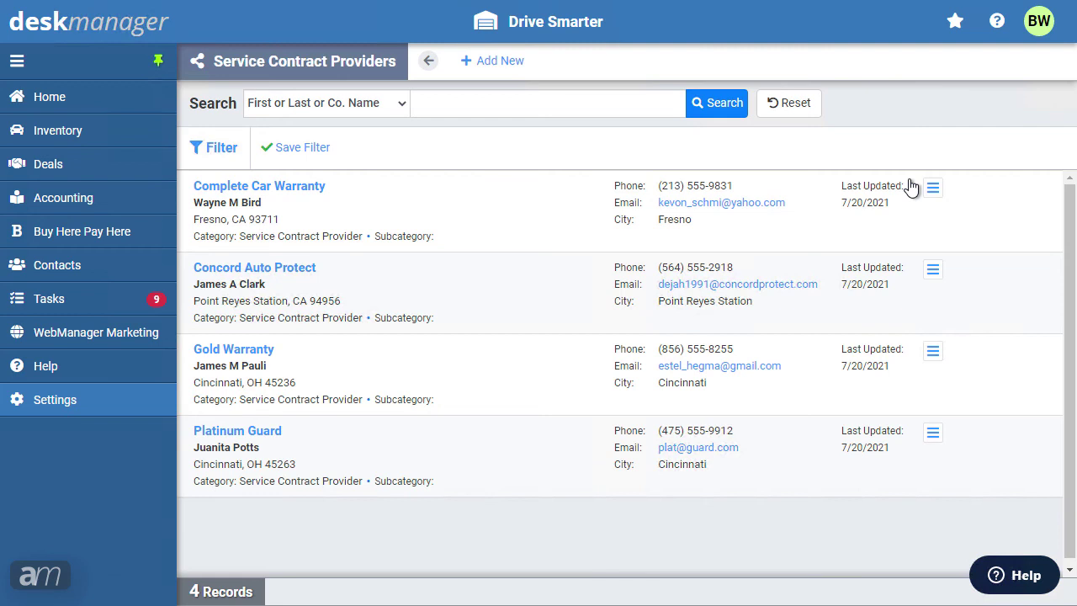
Start a new service contract provider and enter its phone number and address
click(476, 62)
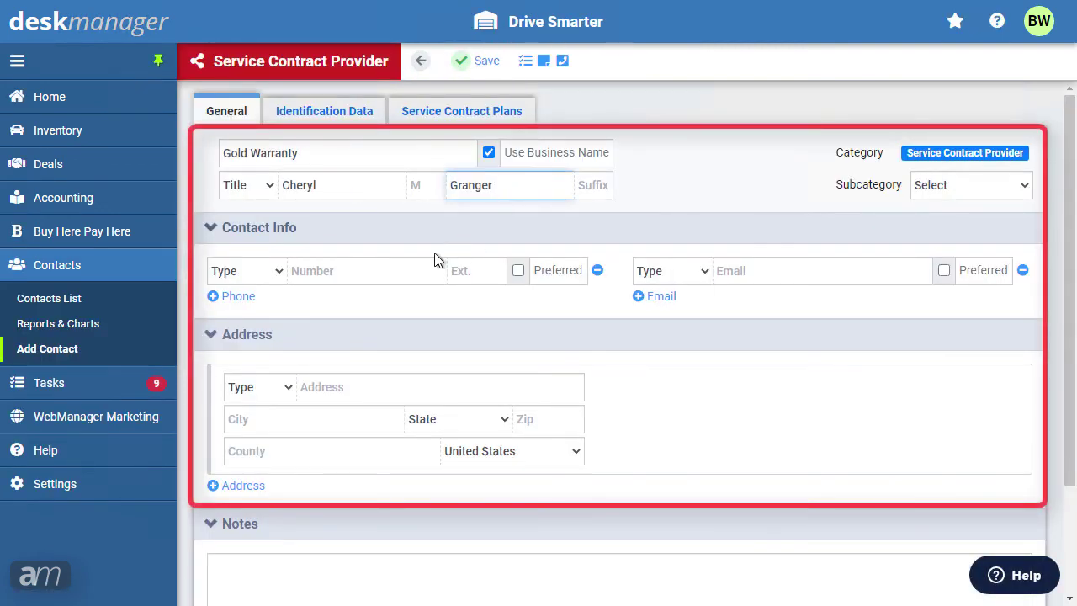
click(375, 270)
text(8185556544)
click(325, 387)
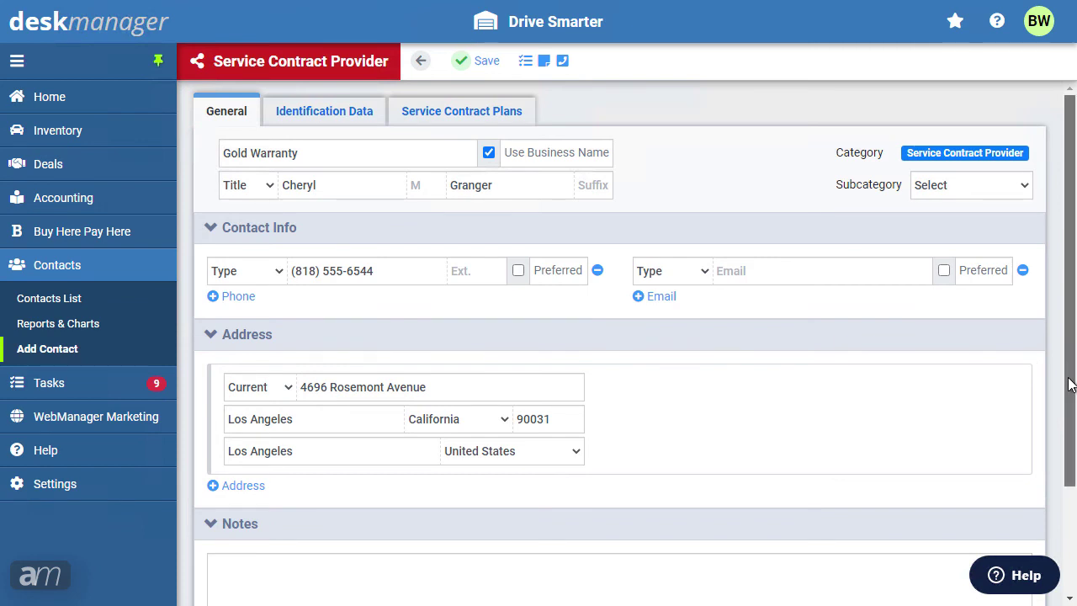
drag(1067, 385, 1067, 457)
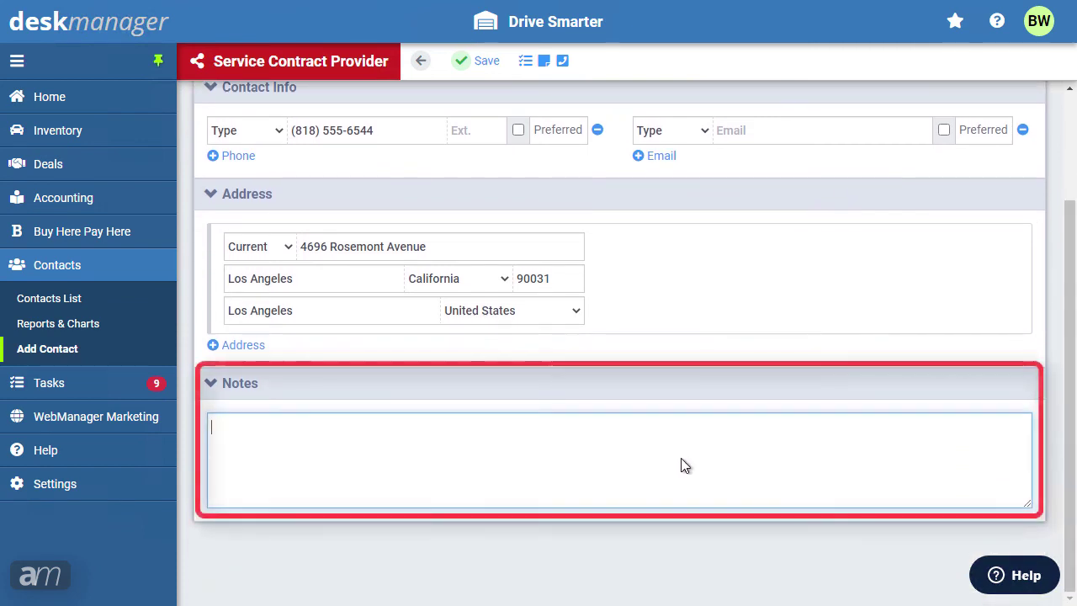
drag(1069, 312, 1040, 128)
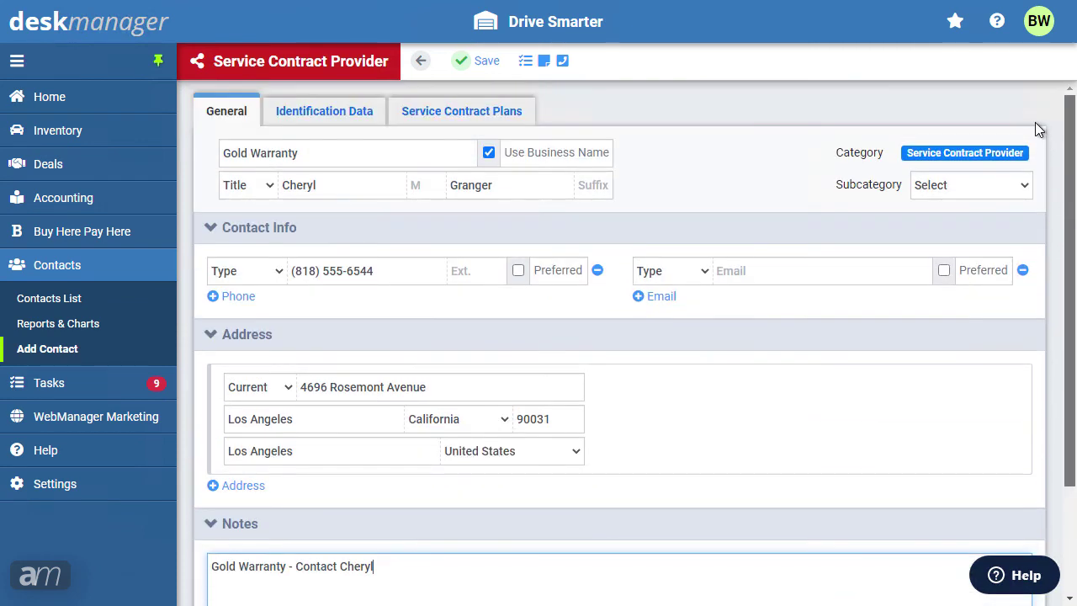
Enter the provider's account number and licence number under Identification Data
click(315, 117)
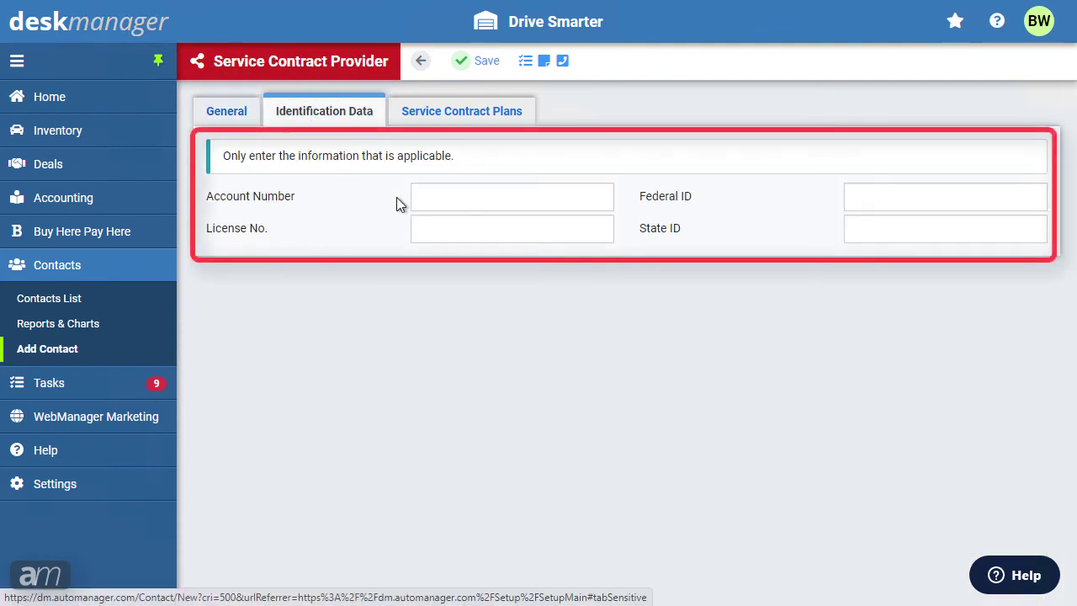
click(427, 199)
text(63543654)
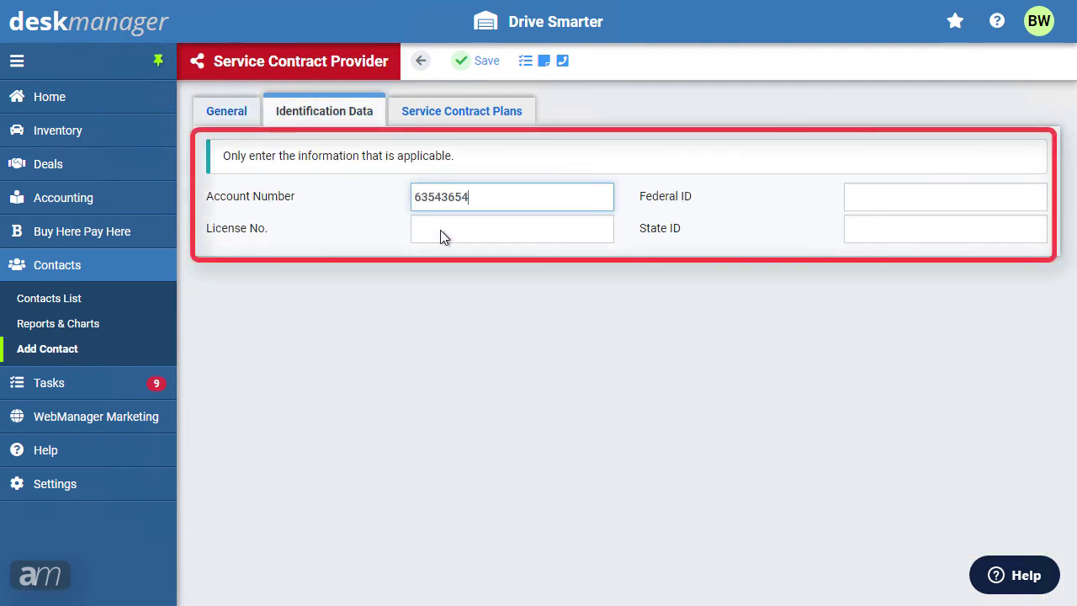
click(440, 230)
text(8967645)
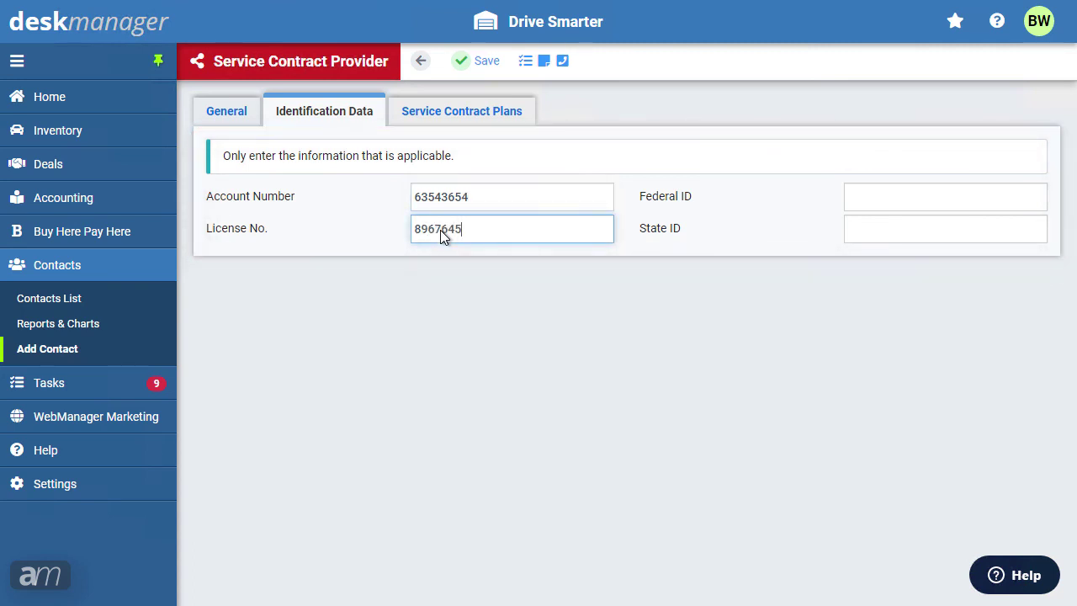
click(493, 119)
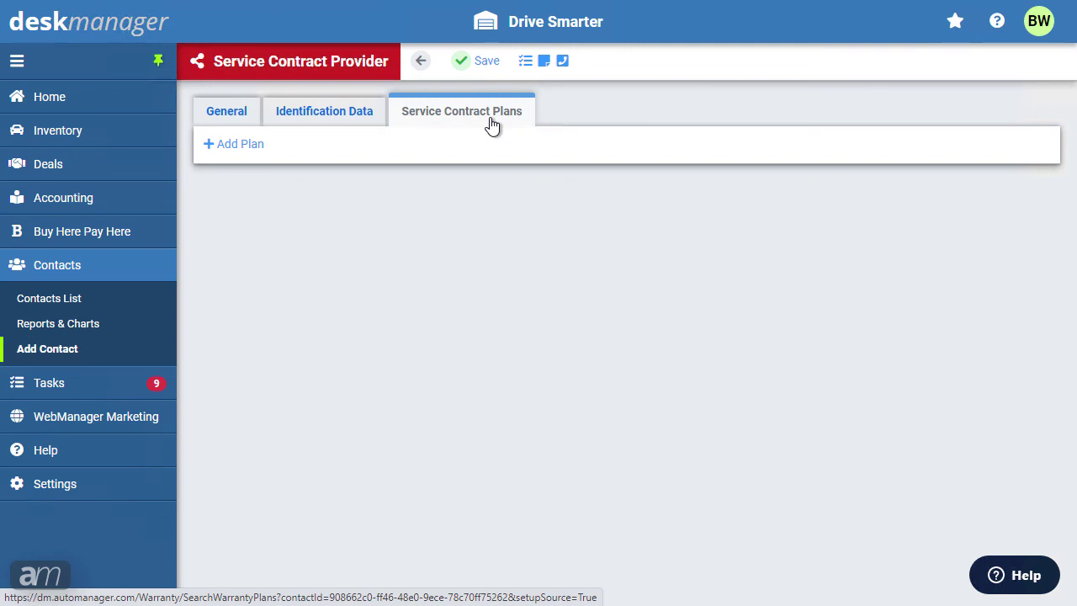
Add a 12 Months plan: 12 months, 10,000 mileage, 500.00 deductible, priced 1,000.00
click(241, 144)
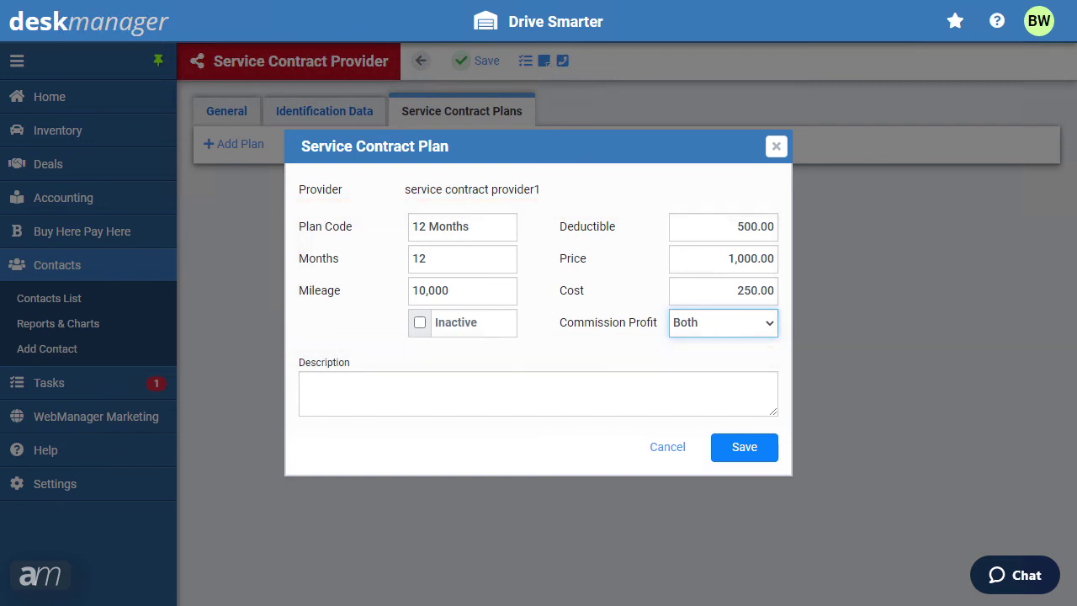
click(732, 446)
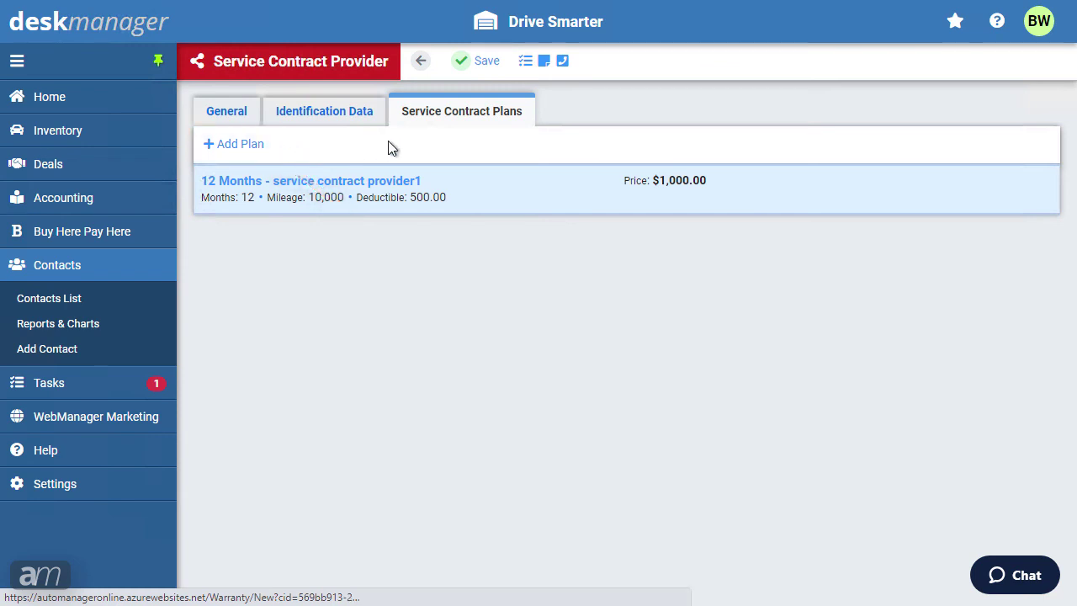
Save the provider and submit the 12 - Gold Warranty contract on the 2010 Dodge Charger deal
click(491, 65)
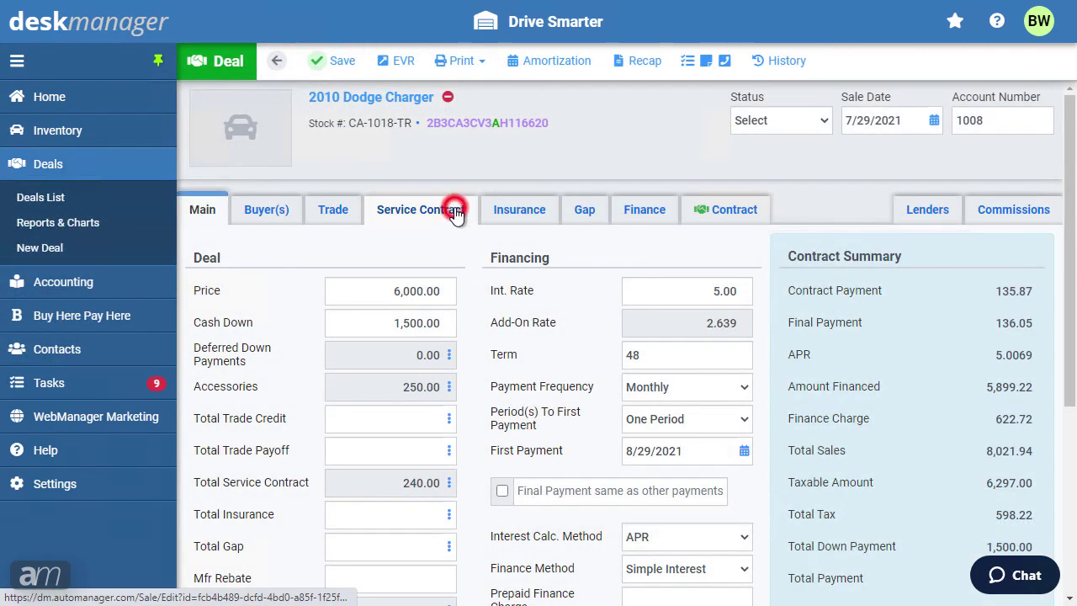
click(455, 217)
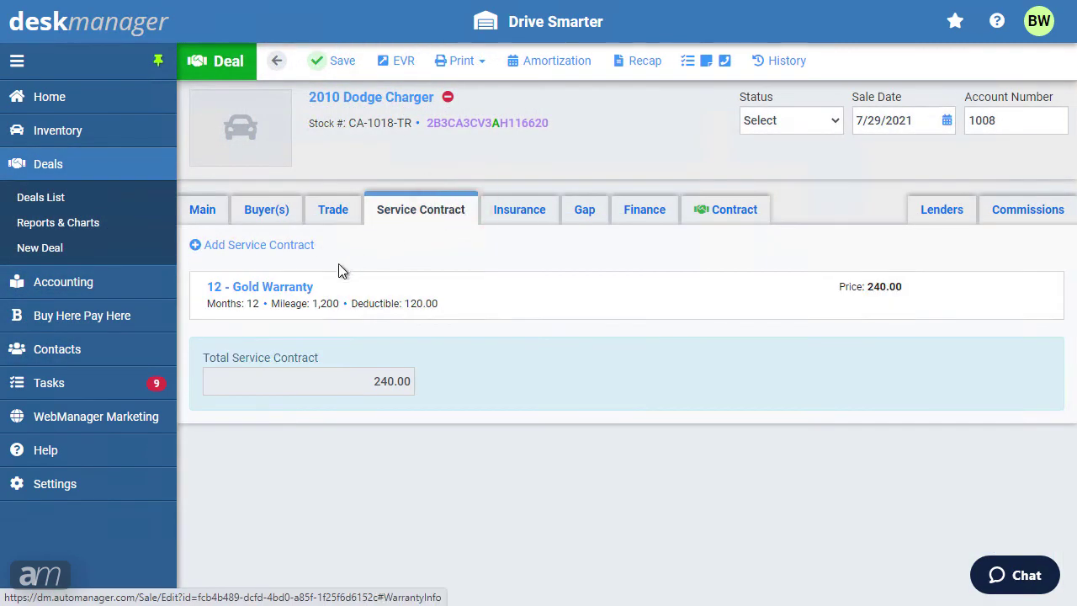
click(285, 288)
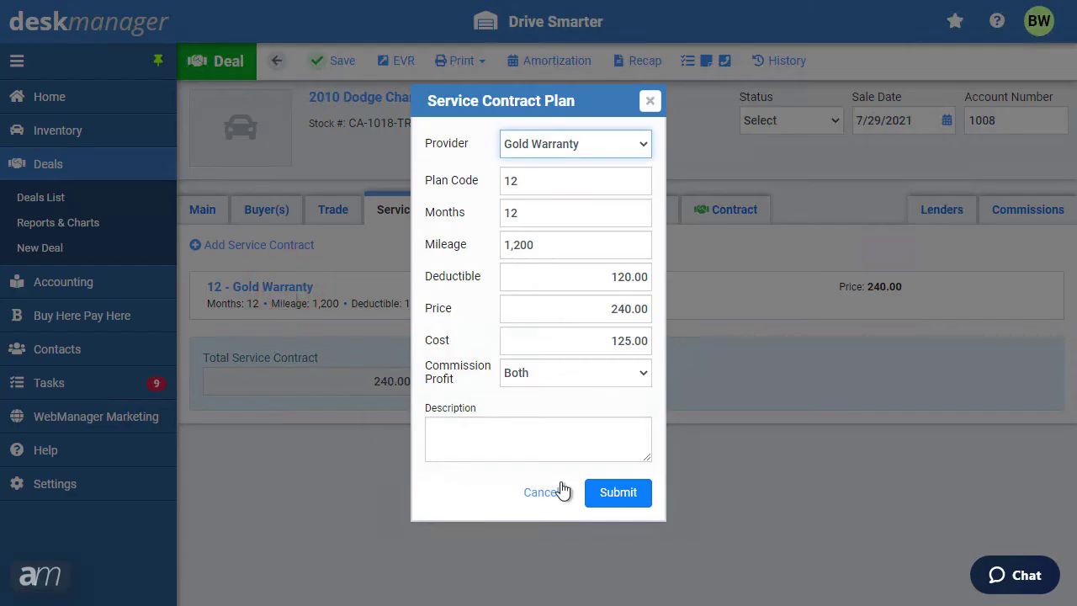
click(618, 493)
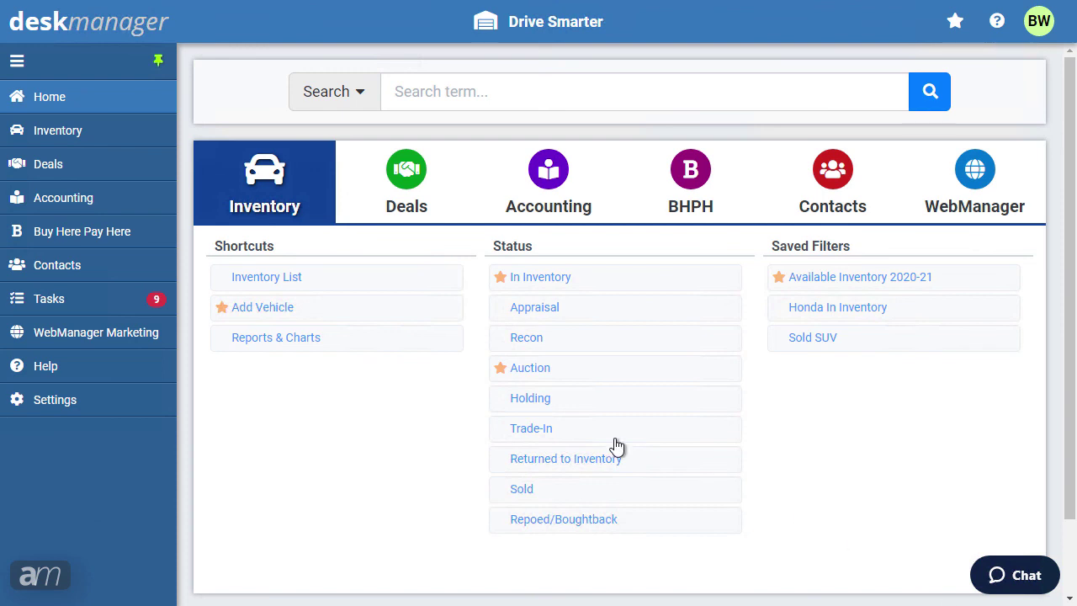
Add a new department named 'Sales' in the Departments settings
click(84, 399)
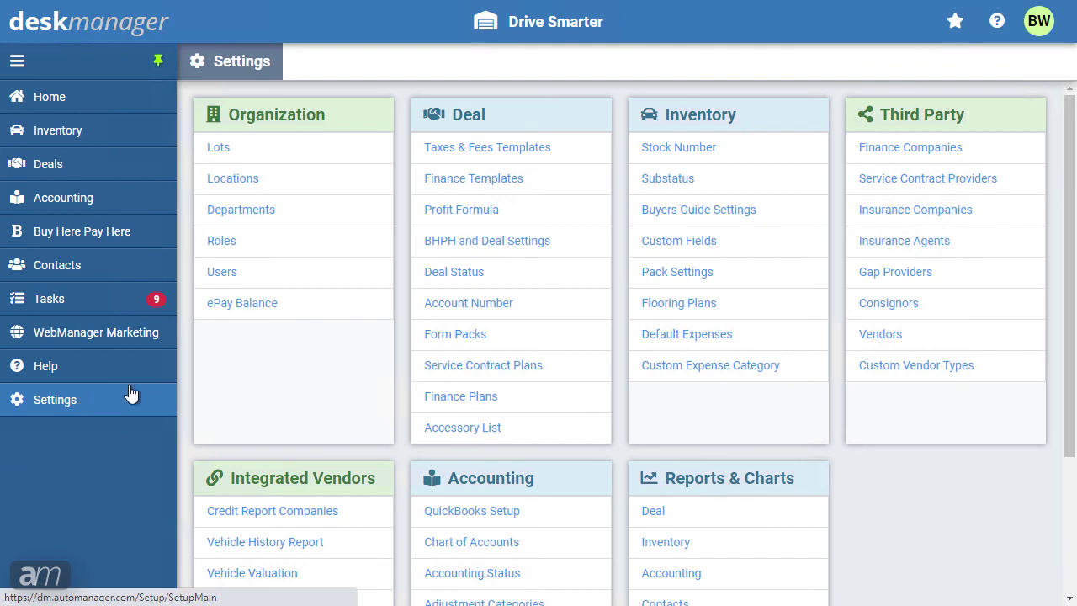
click(257, 213)
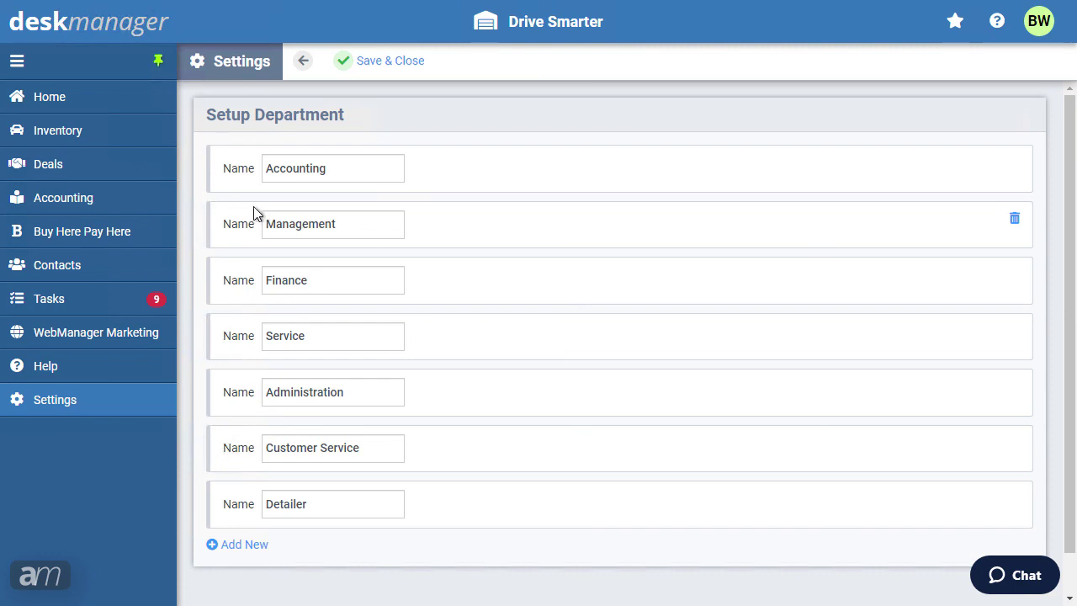
click(212, 546)
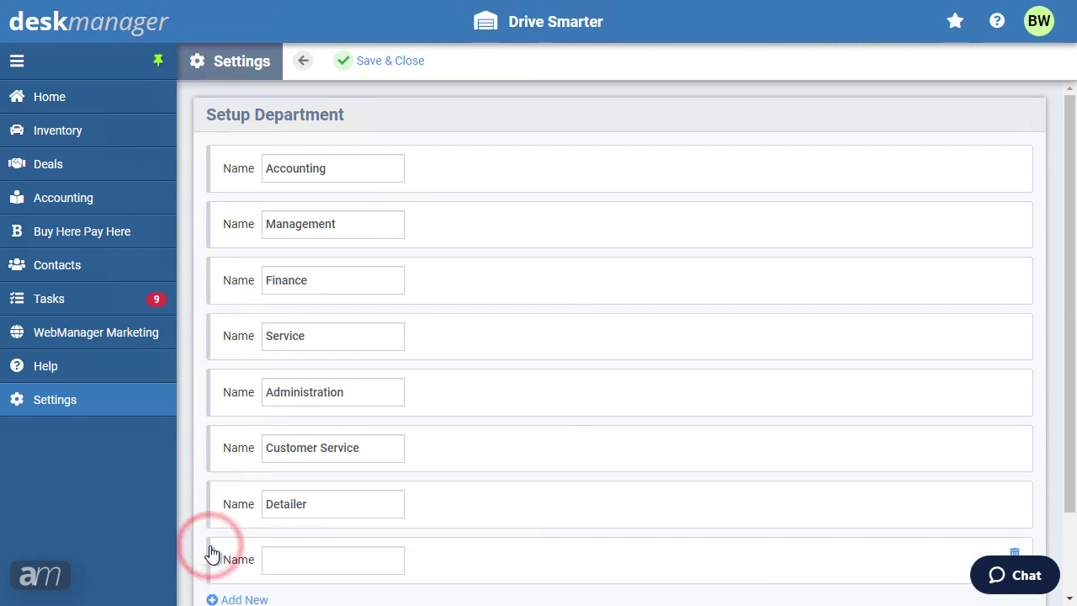
click(277, 564)
text(Sale)
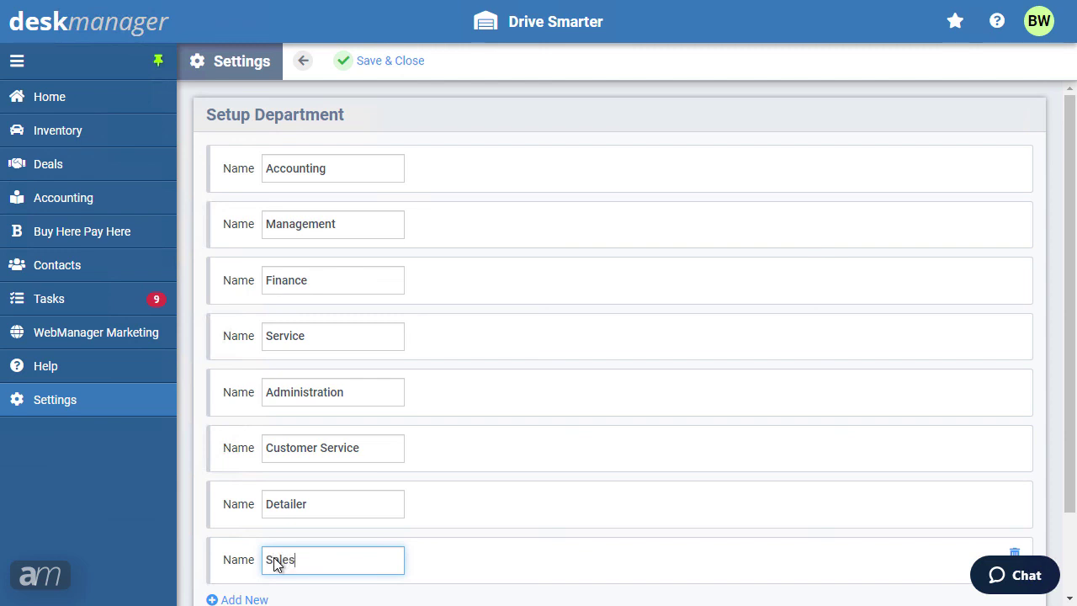
text(s)
Delete the Finance department and save the department list
click(1015, 274)
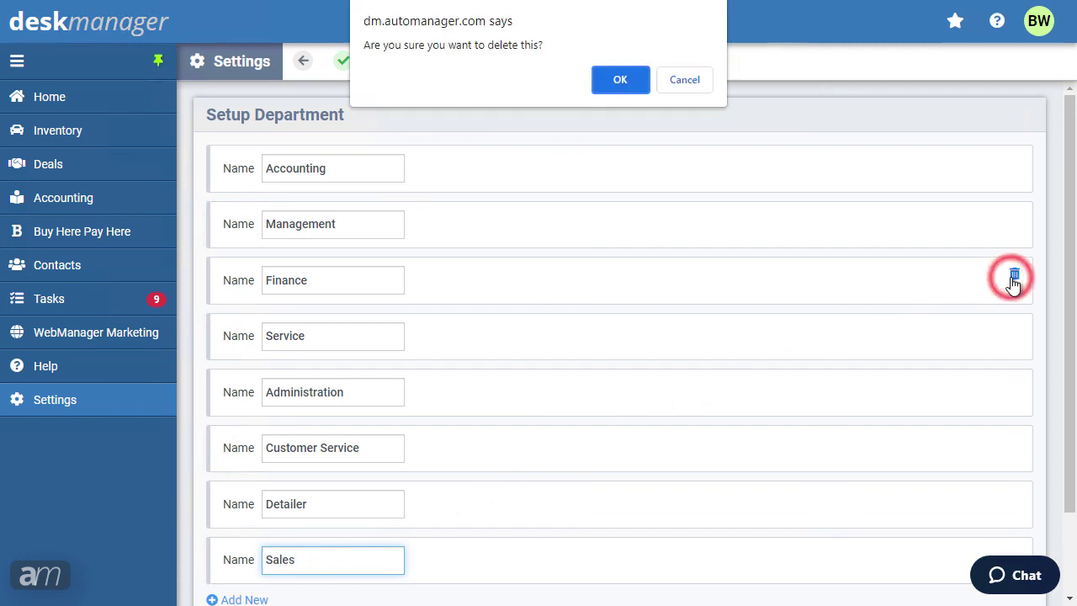
click(628, 79)
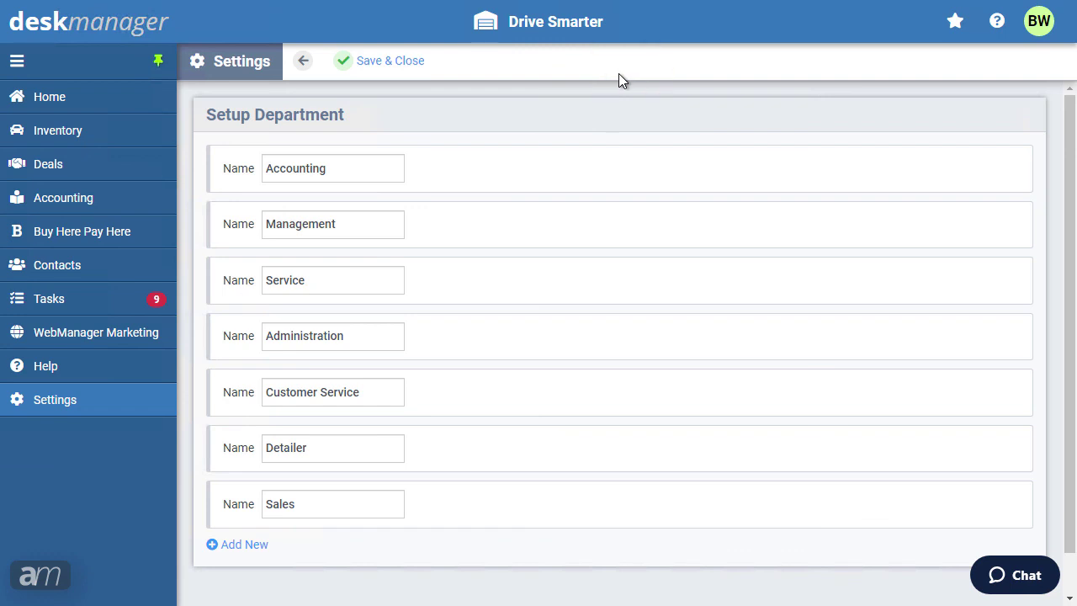
click(417, 61)
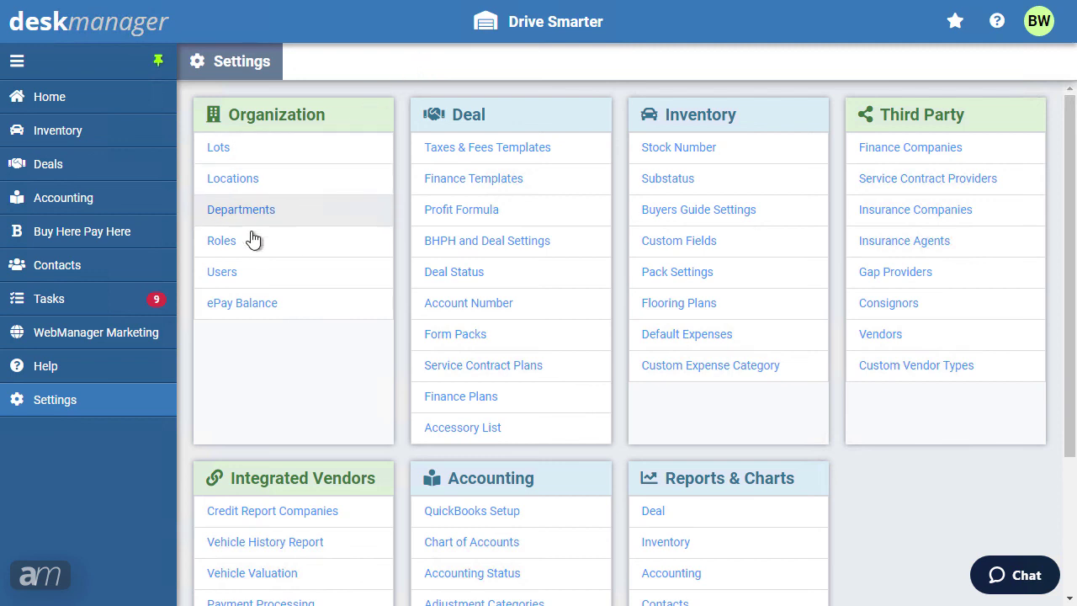
Set the logged-in user's department to Sales and save the profile
click(227, 272)
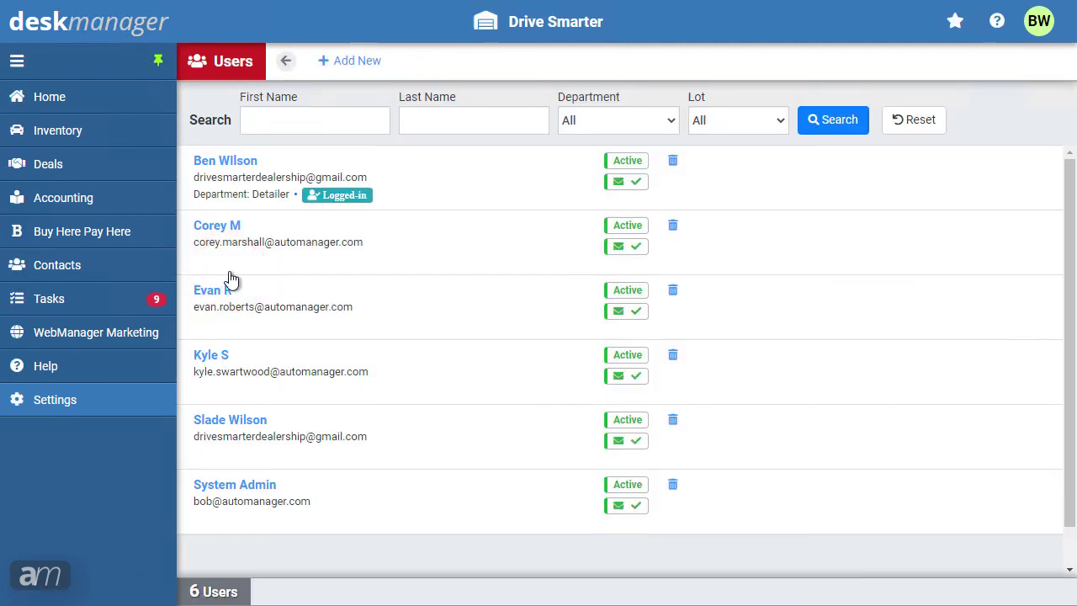
click(224, 161)
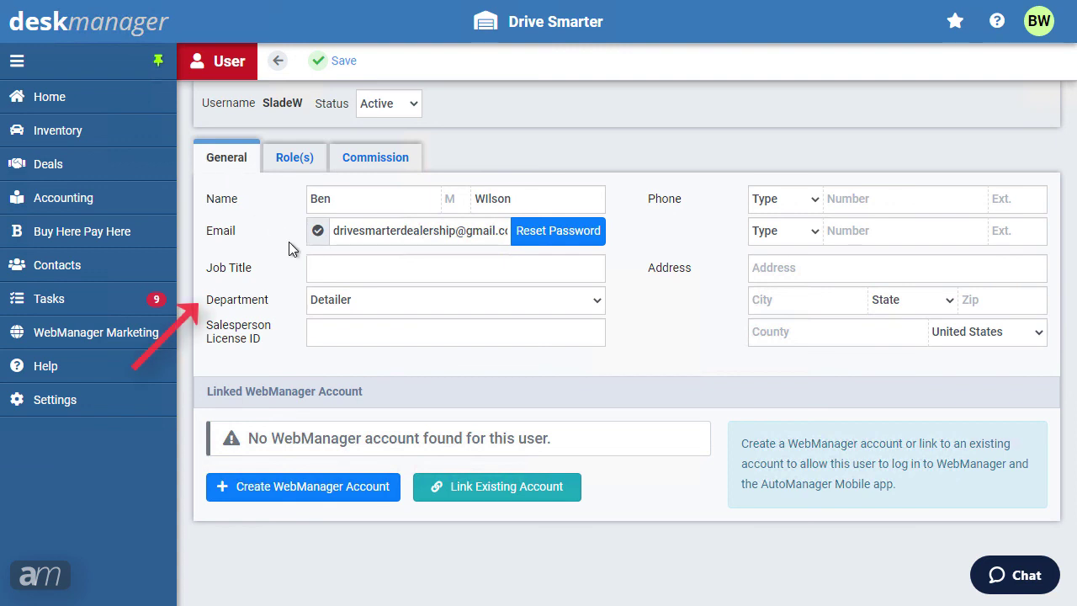
click(351, 299)
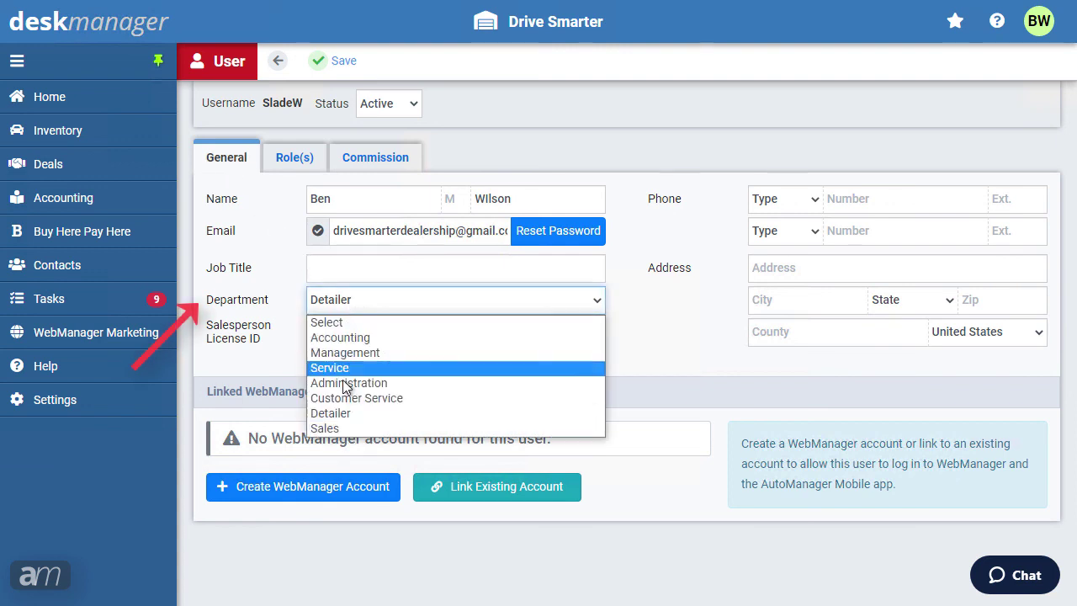
click(340, 429)
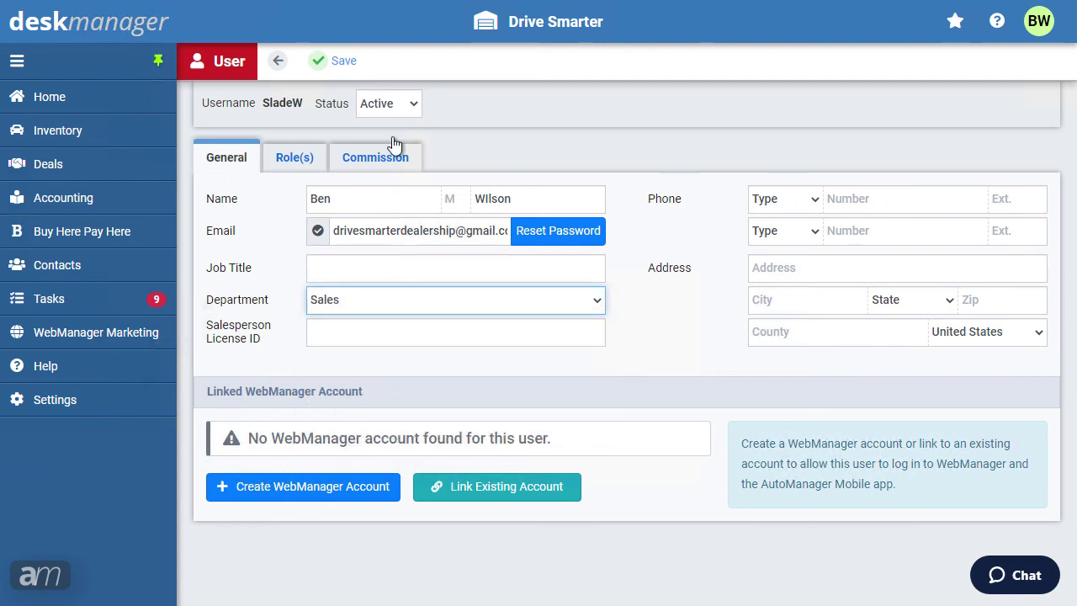
click(358, 74)
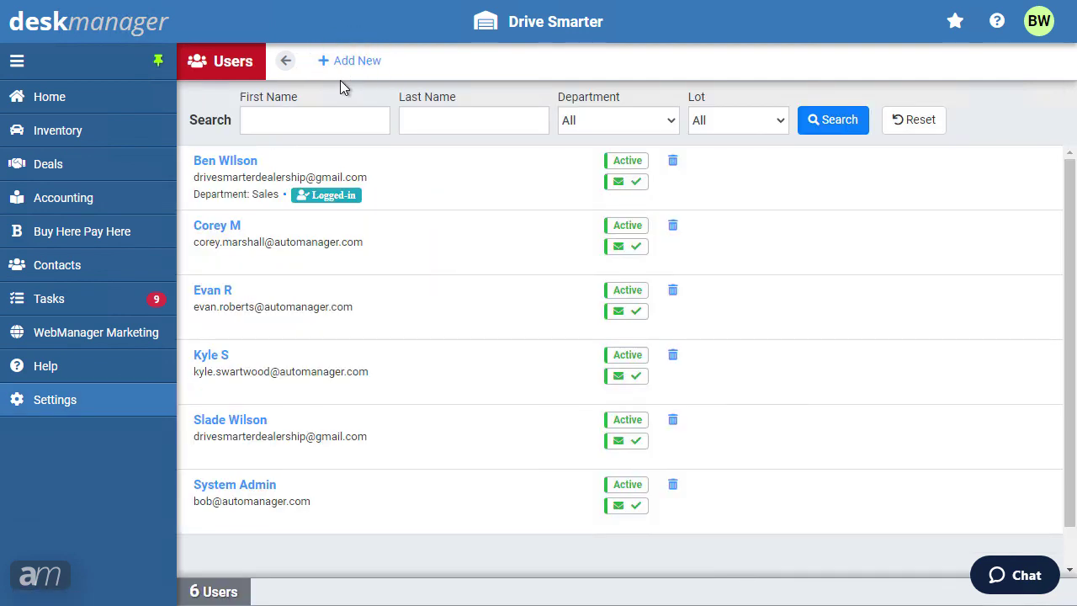
Filter the Users list by the Sales department
click(582, 124)
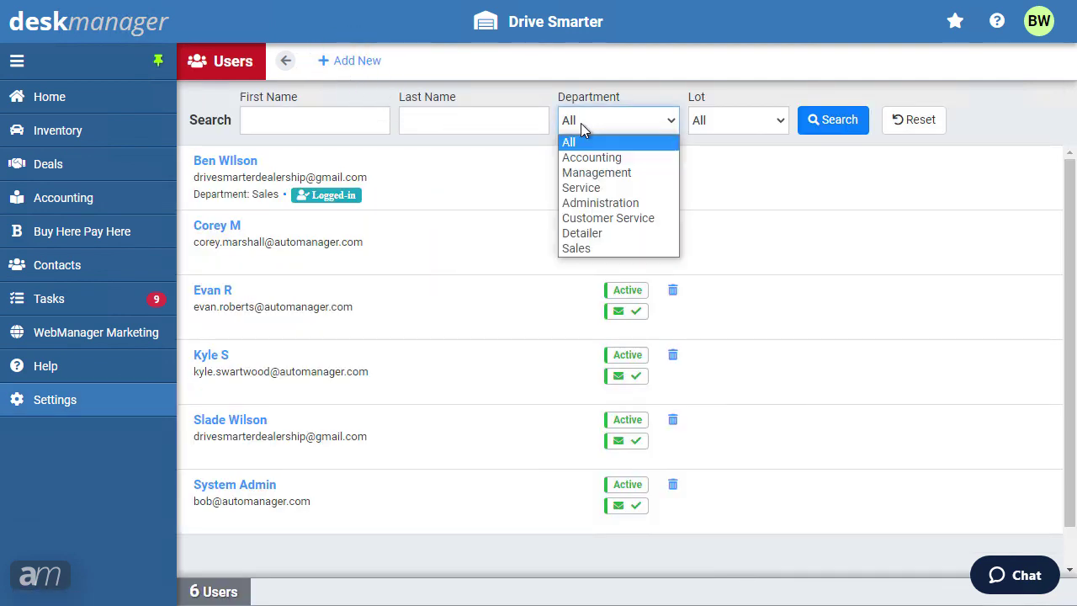
click(580, 249)
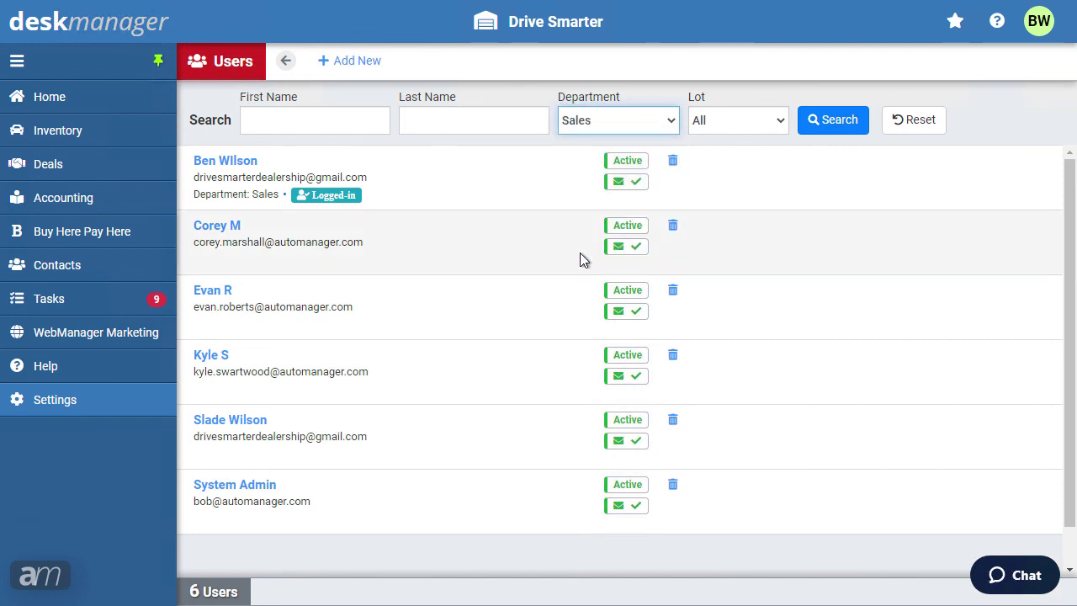
click(844, 123)
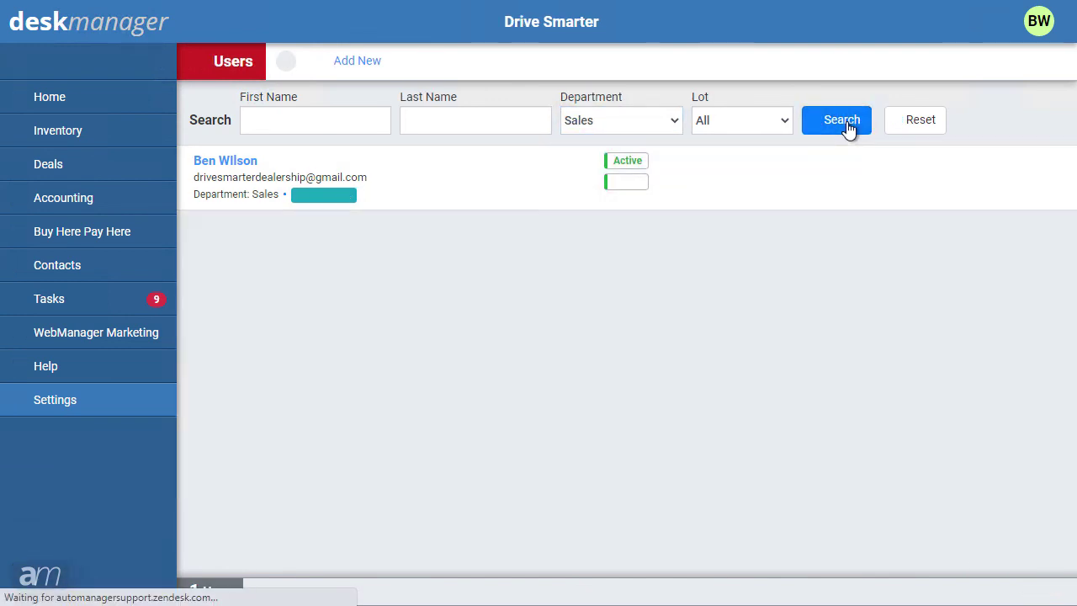